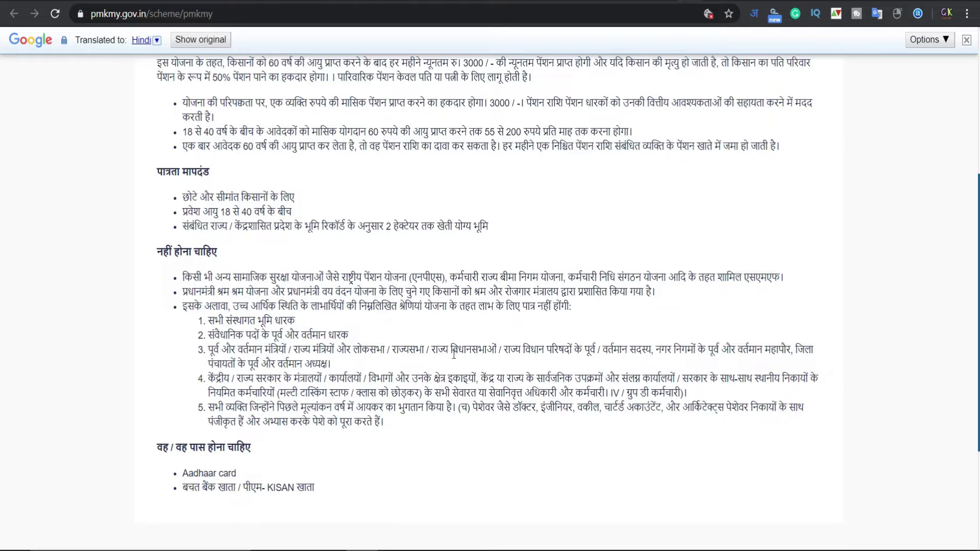
Read the translated PM-KMY eligibility, exclusions and documents, then go to maandhan.in
mouse_move(376, 410)
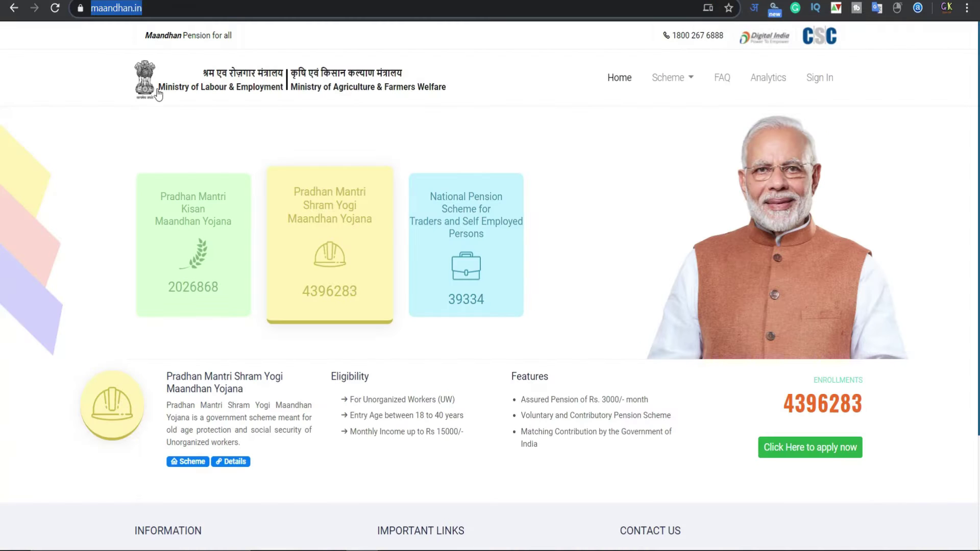
Open the enrollment sign-in page from 'Click Here to apply now' and zoom in on it
click(199, 7)
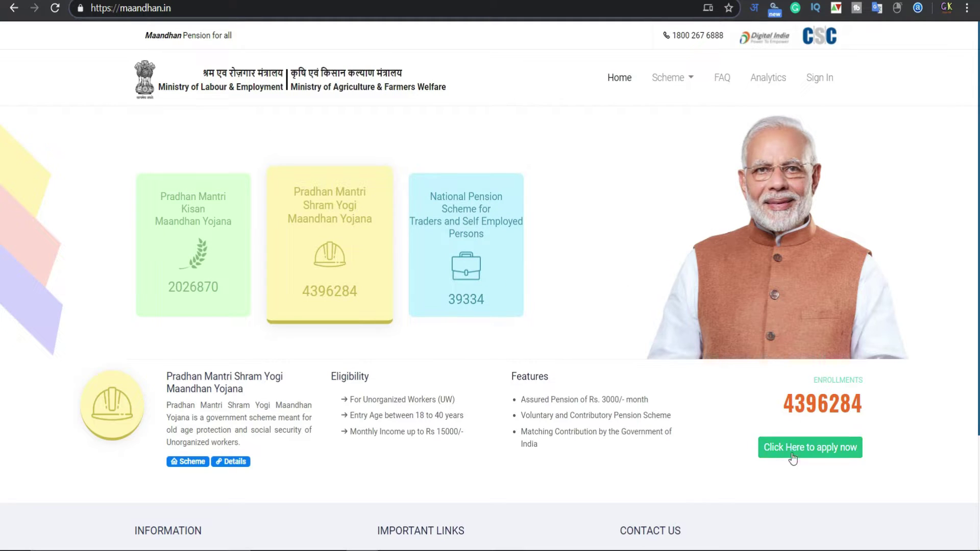
click(812, 450)
click(815, 453)
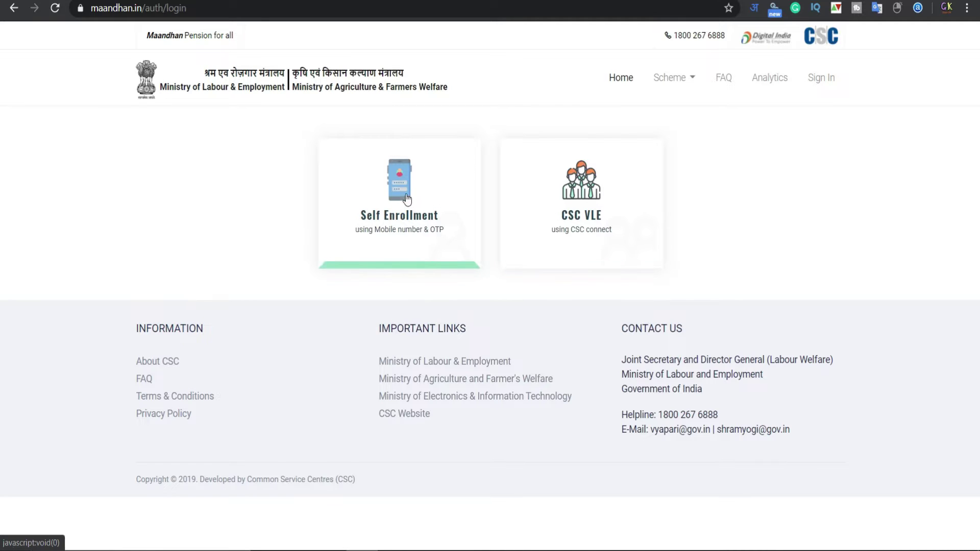
key(ctrl+plus)
key(ctrl+plus)
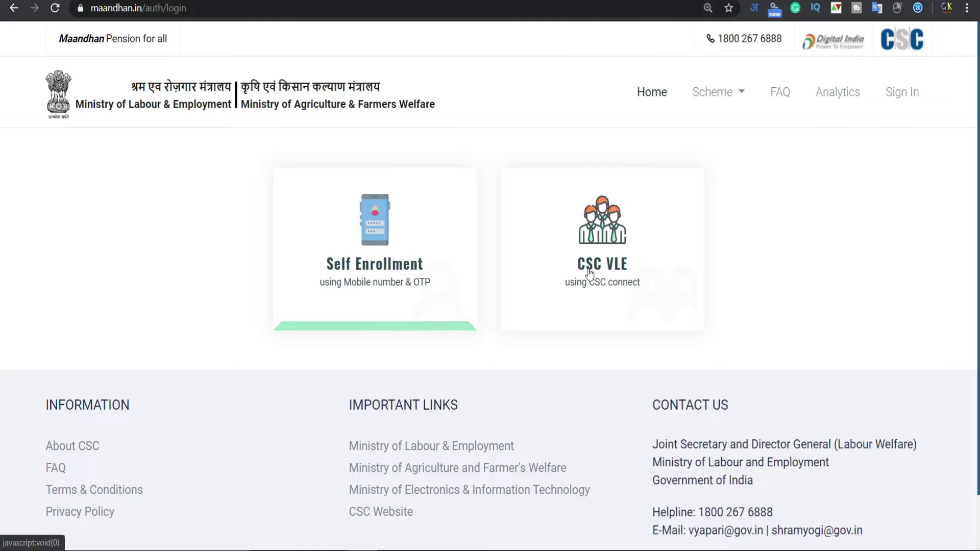
key(ctrl+plus)
key(ctrl+plus)
key(ctrl+plus)
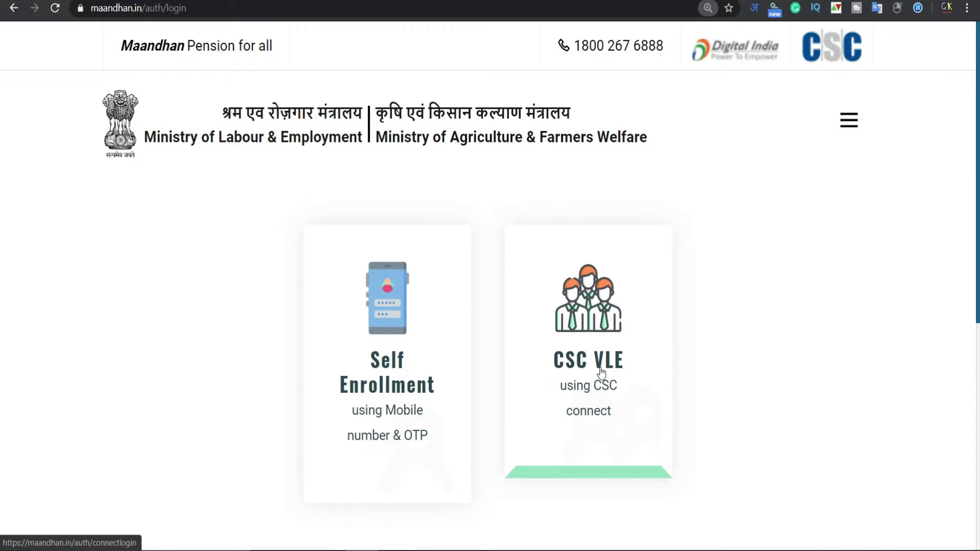
key(ctrl+minus)
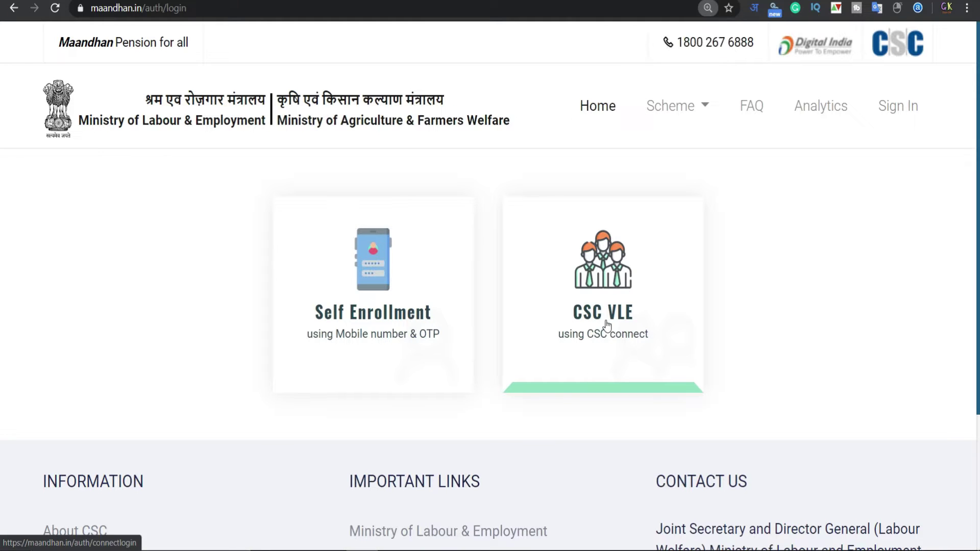
scroll(606, 327, down, 1)
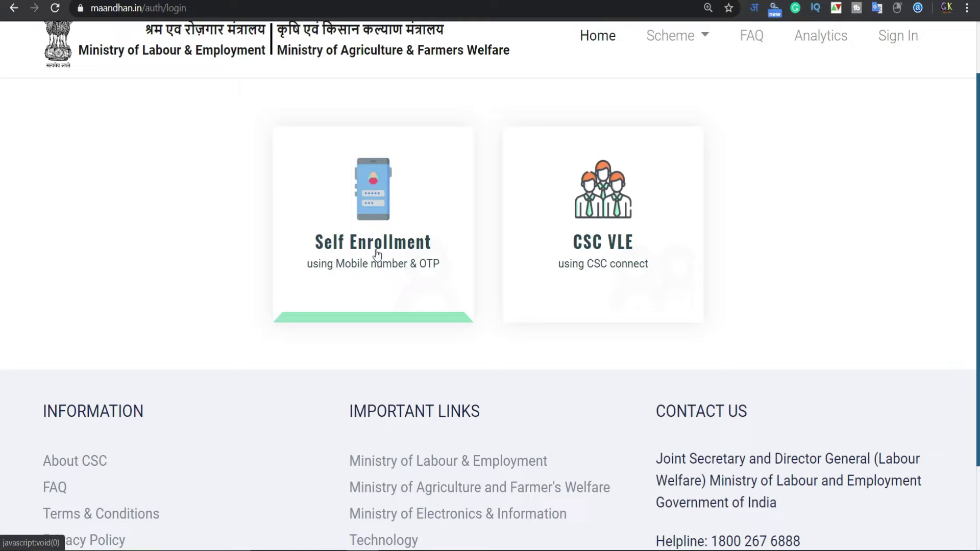
scroll(376, 254, down, 1)
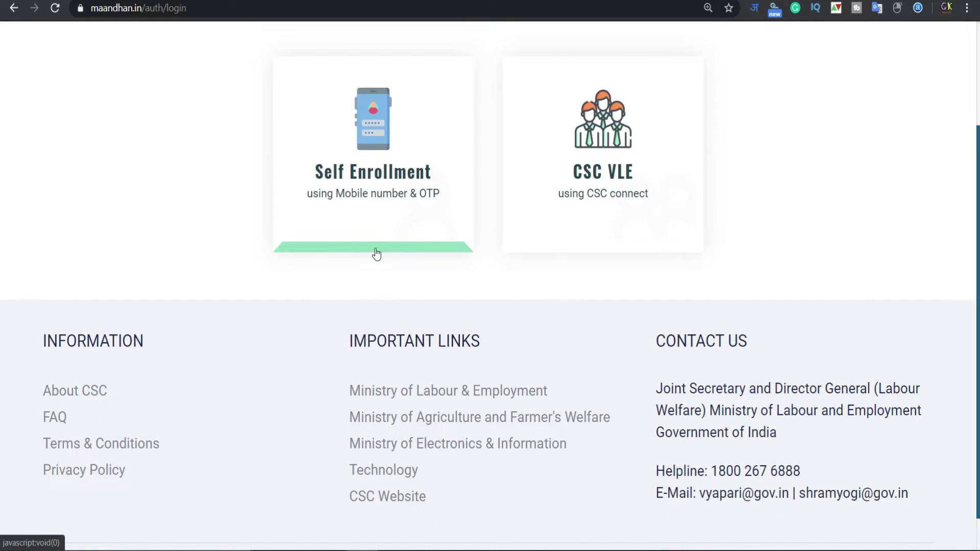
Choose Self Enrollment and submit the pasted mobile number
click(371, 252)
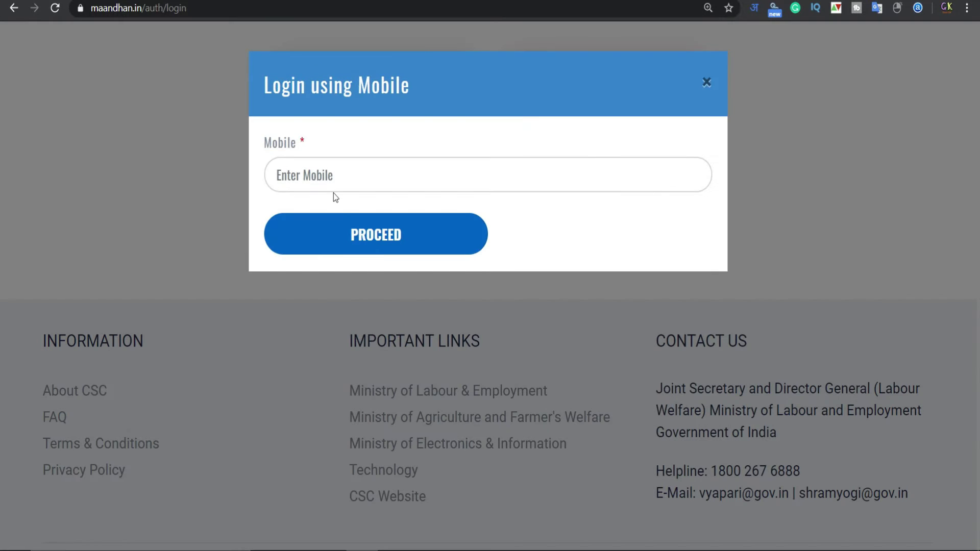
click(332, 177)
key(ctrl+plus)
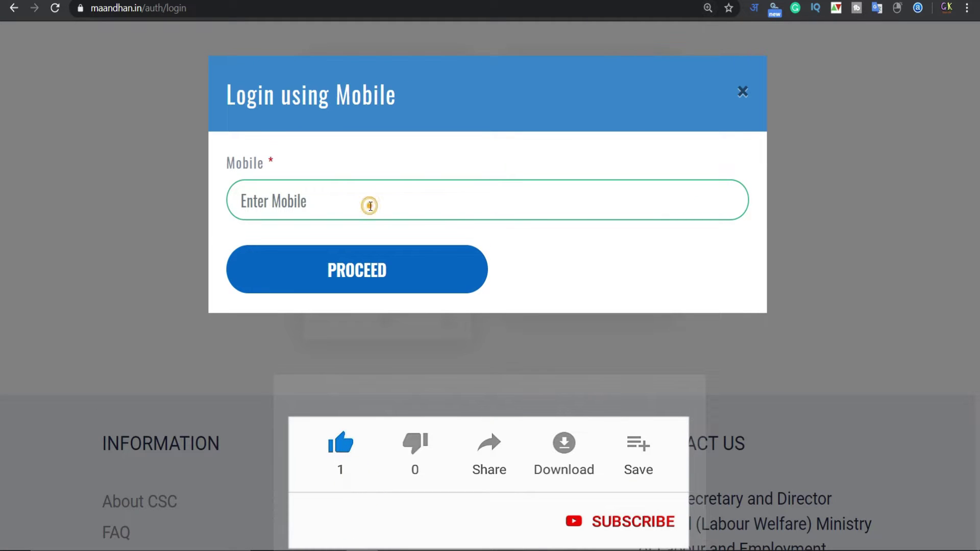
click(370, 206)
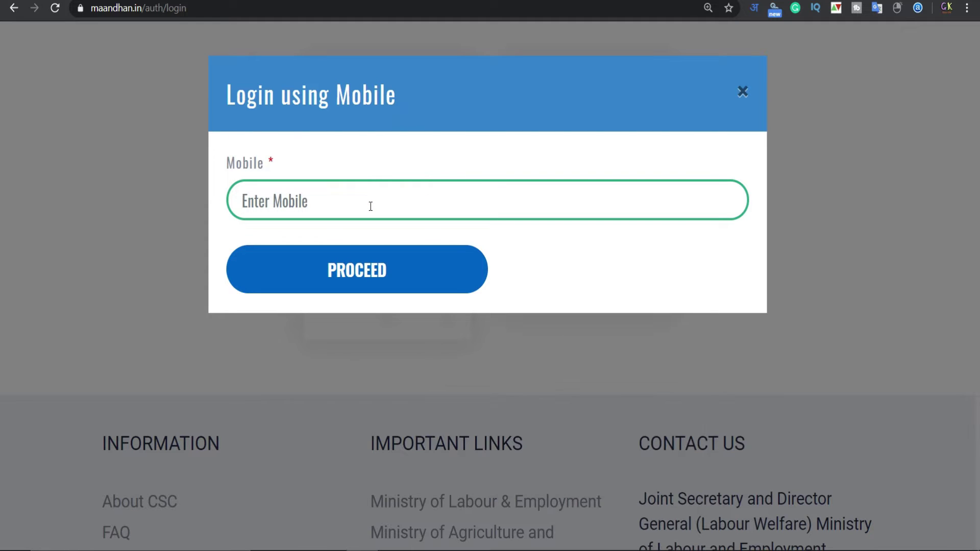
key(ctrl+v)
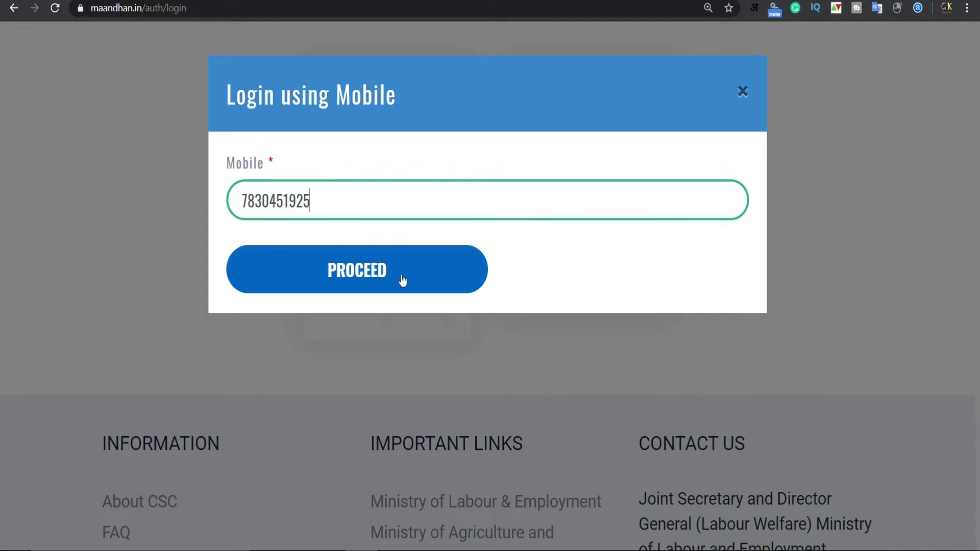
click(372, 275)
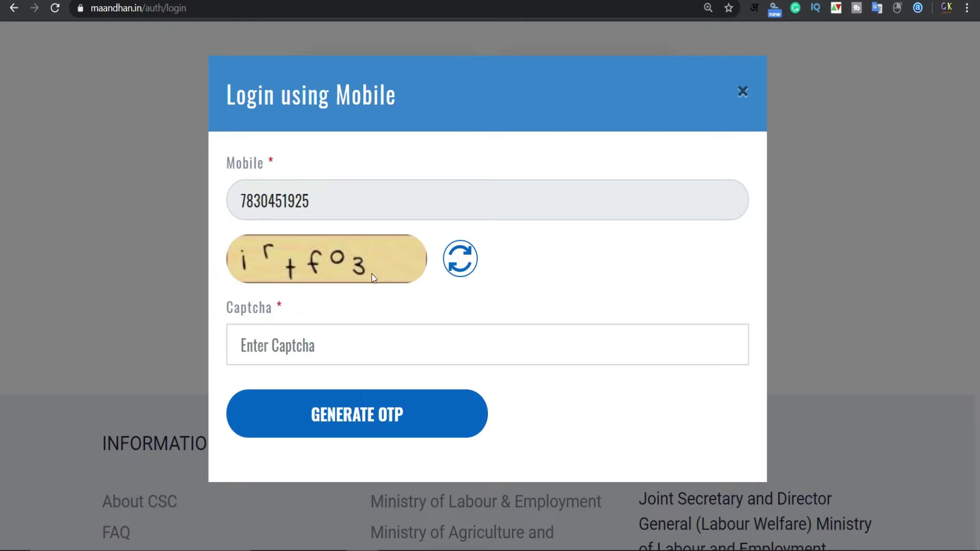
Enter the captcha 'irtfo3' and request an OTP
click(338, 350)
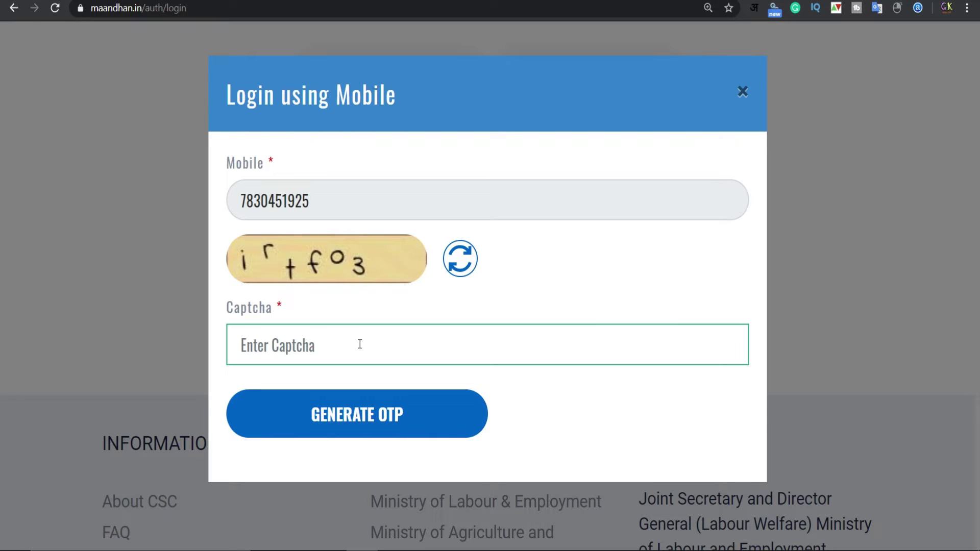
click(356, 347)
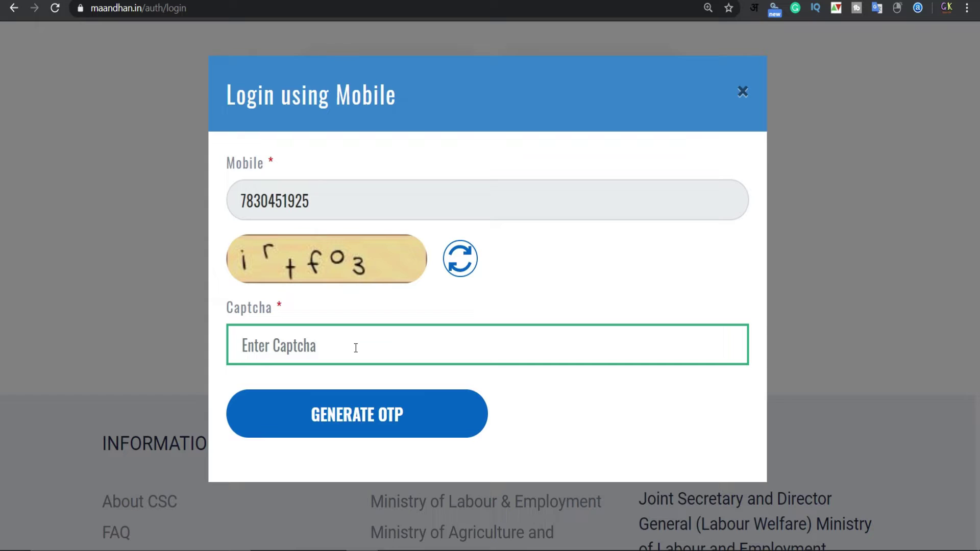
text(ir)
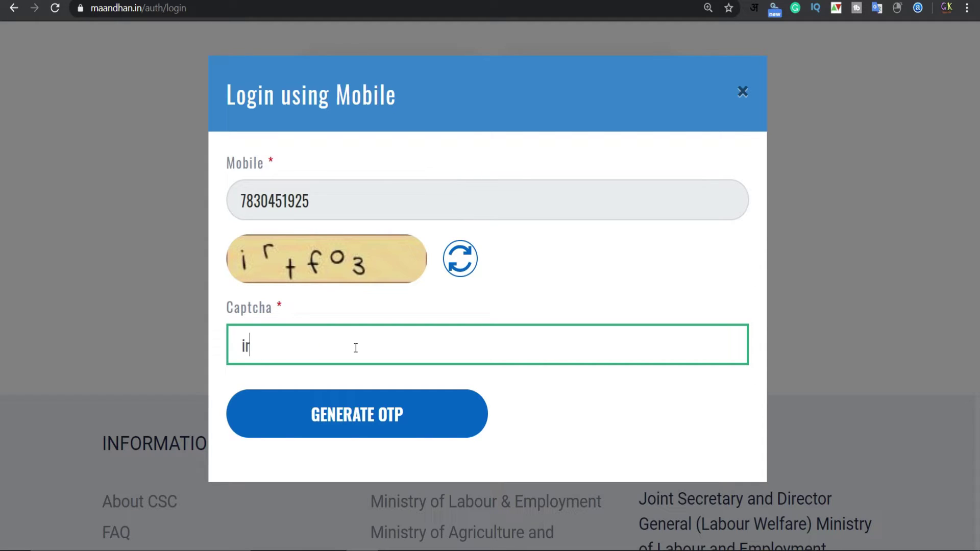
text(tfo3)
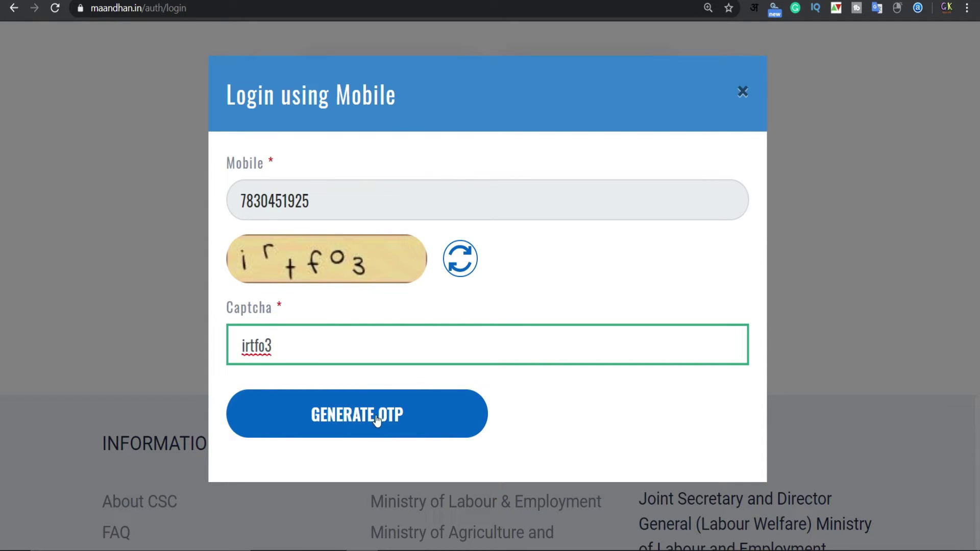
click(377, 416)
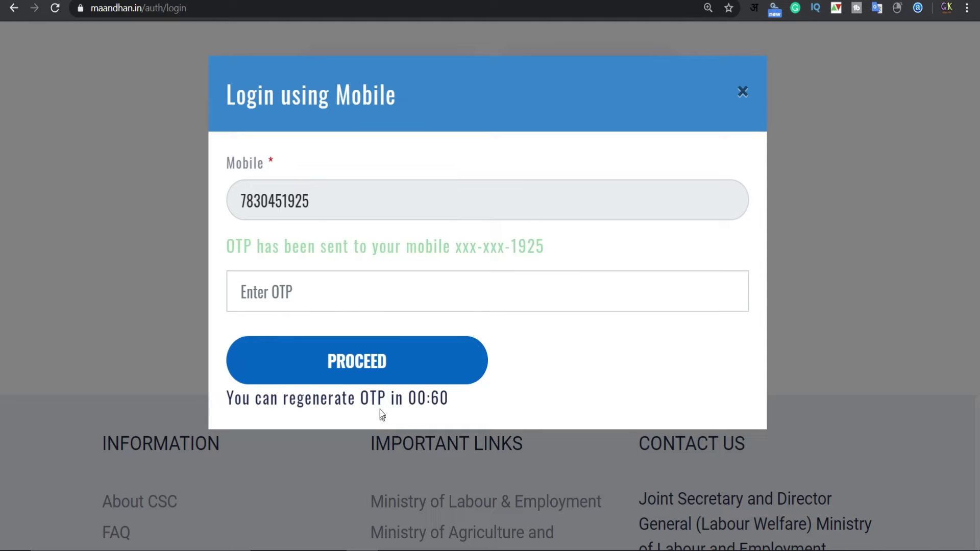
Enter the six-digit OTP and sign in
click(376, 311)
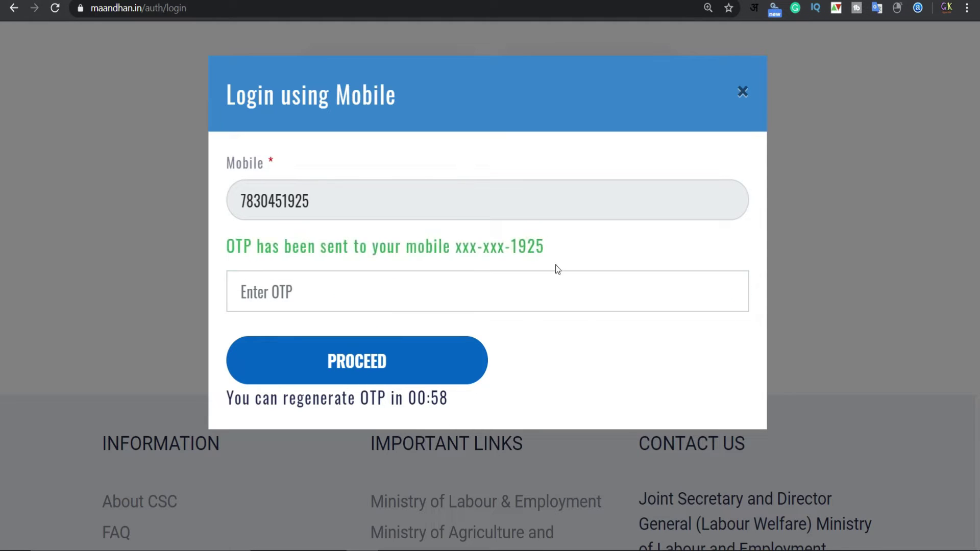
click(304, 292)
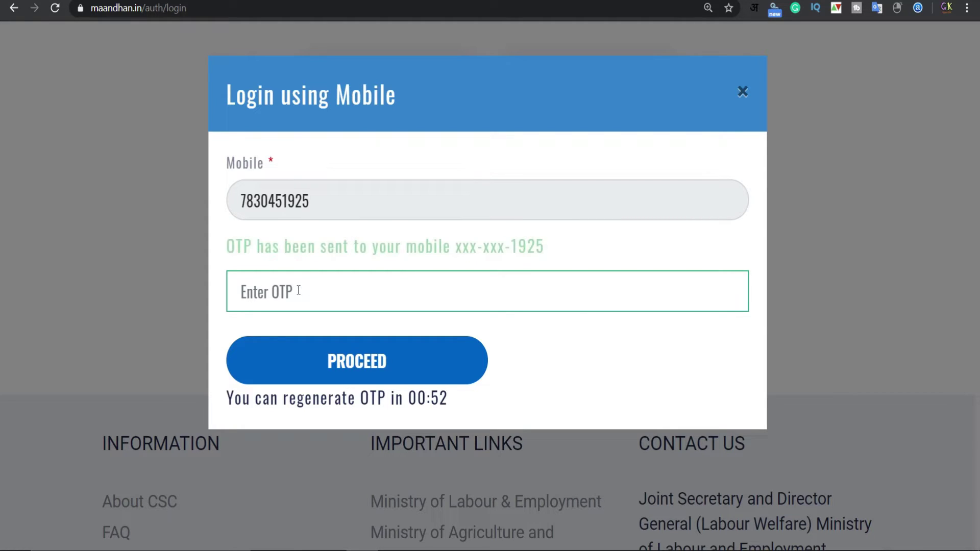
click(298, 291)
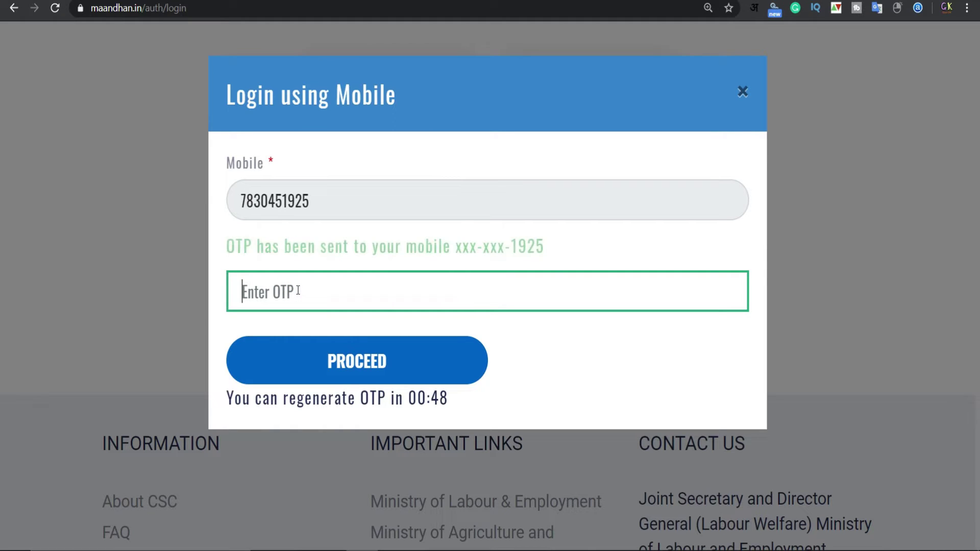
text(******)
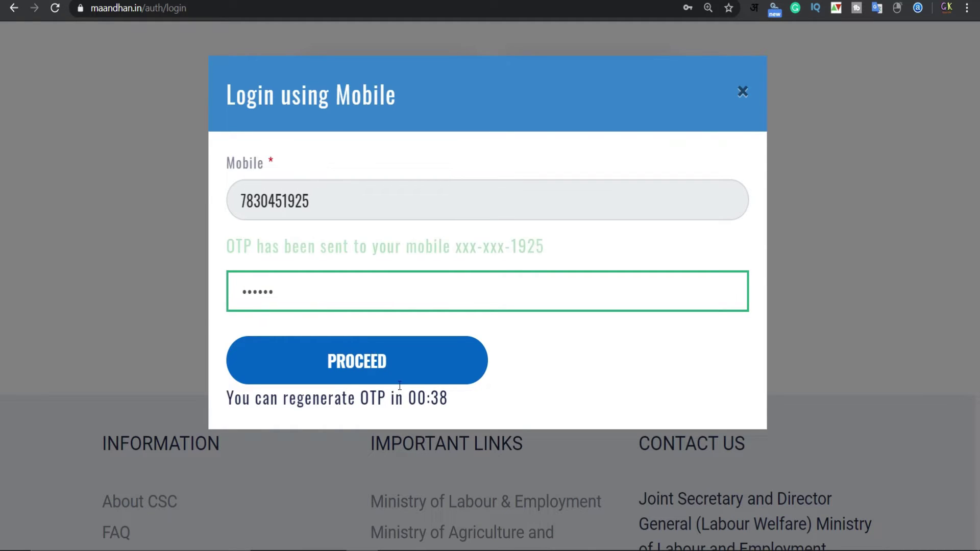
click(347, 363)
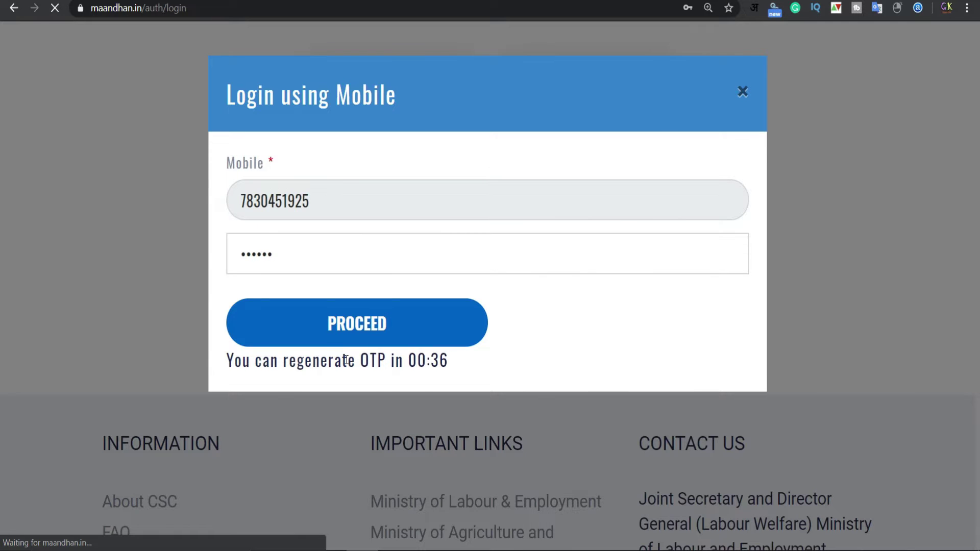
Resize the dashboard view and open the Enrollment menu's scheme list
key(ctrl+minus)
key(ctrl+minus)
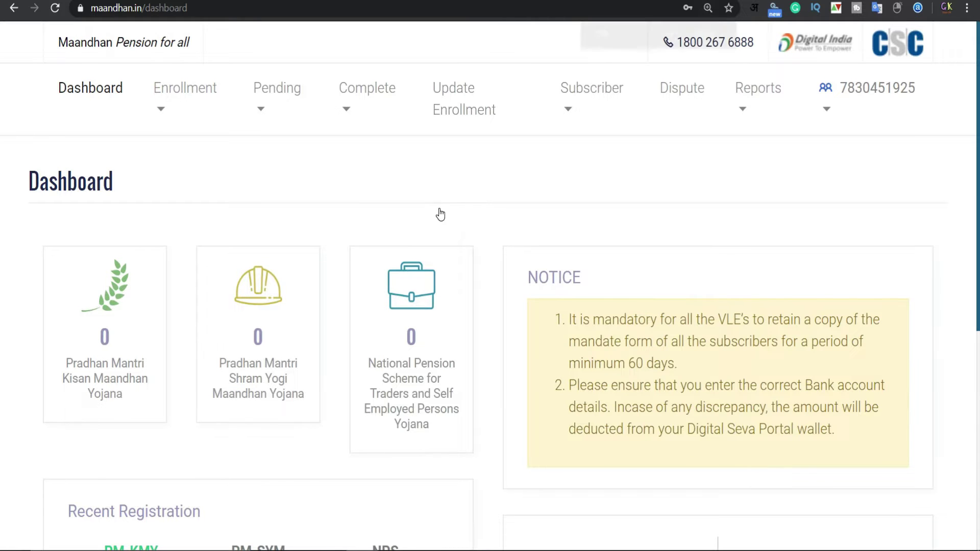
key(ctrl+plus)
key(ctrl+plus)
key(ctrl+0)
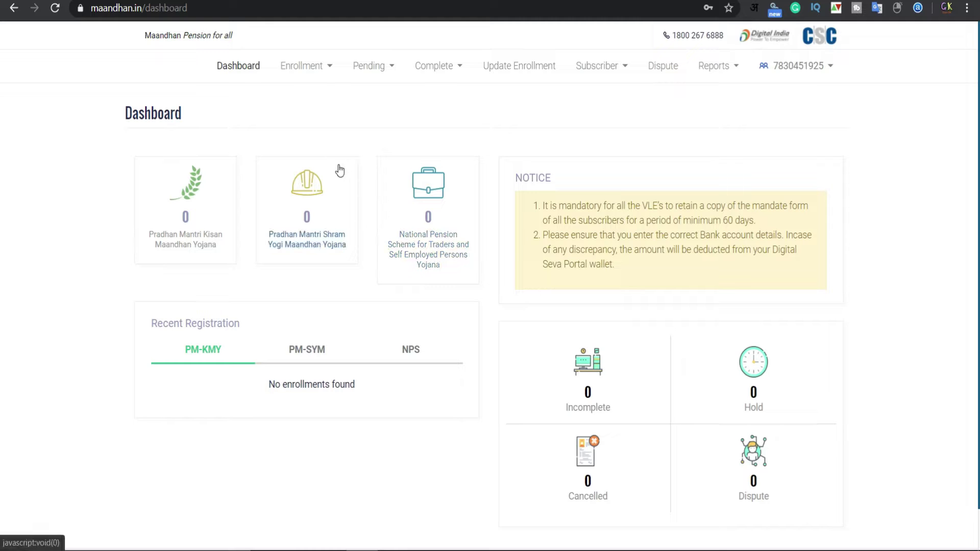
key(ctrl+plus)
key(ctrl+plus)
key(ctrl+plus)
key(ctrl+plus)
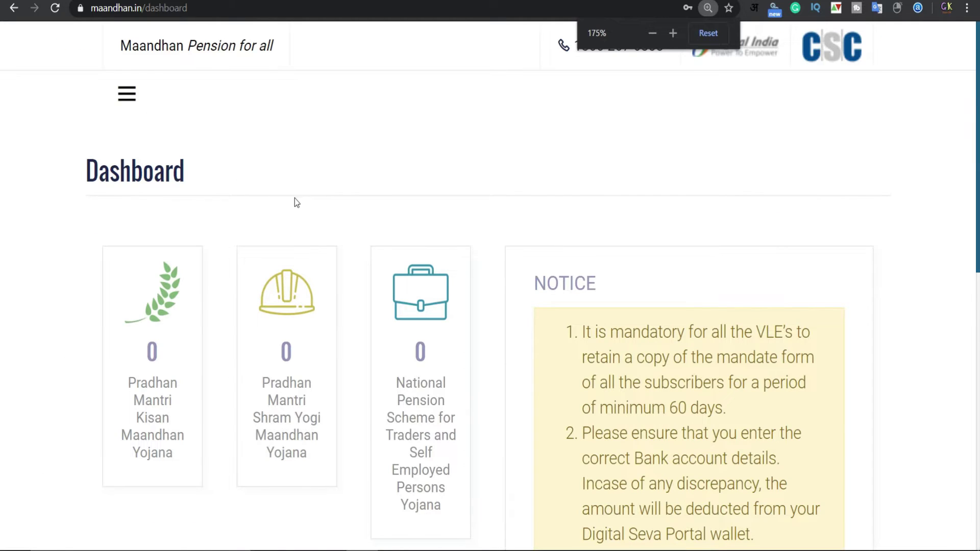
scroll(295, 198, down, 2)
scroll(214, 164, up, 2)
key(ctrl+minus)
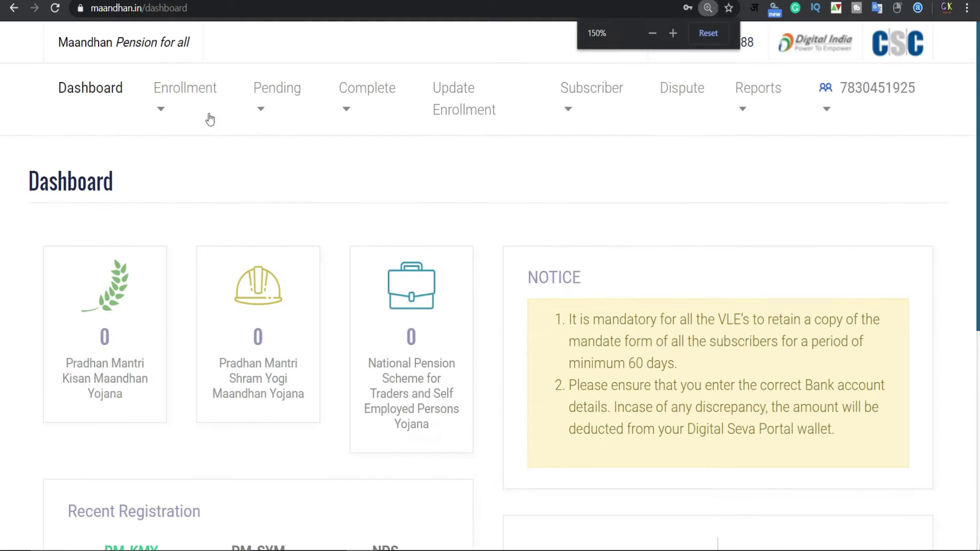
click(161, 108)
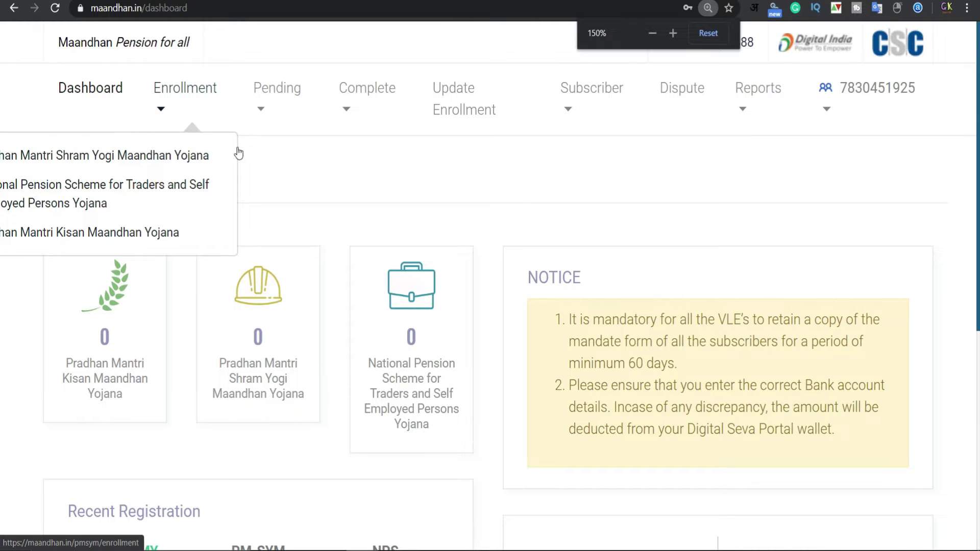
key(ctrl+minus)
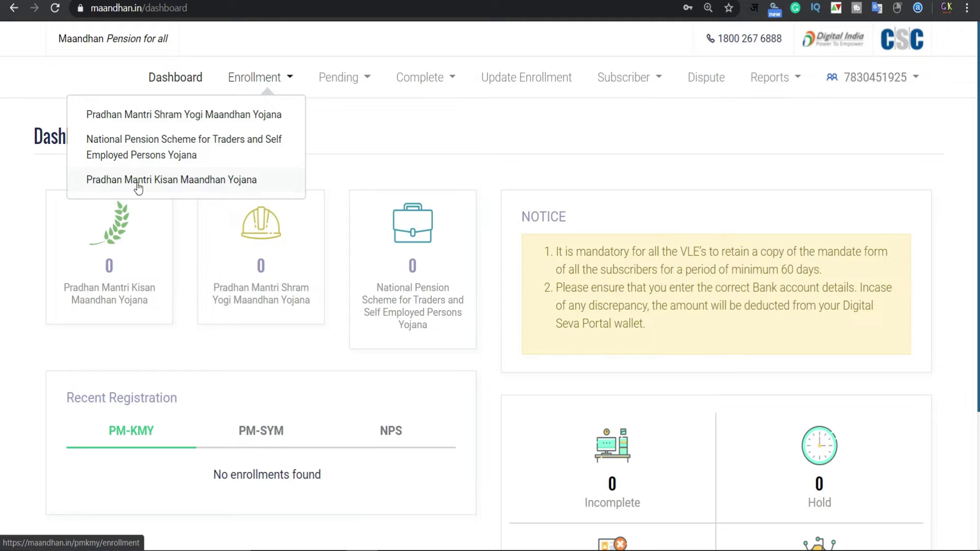
Start a Pradhan Mantri Kisan Maandhan Yojana enrollment form
click(190, 185)
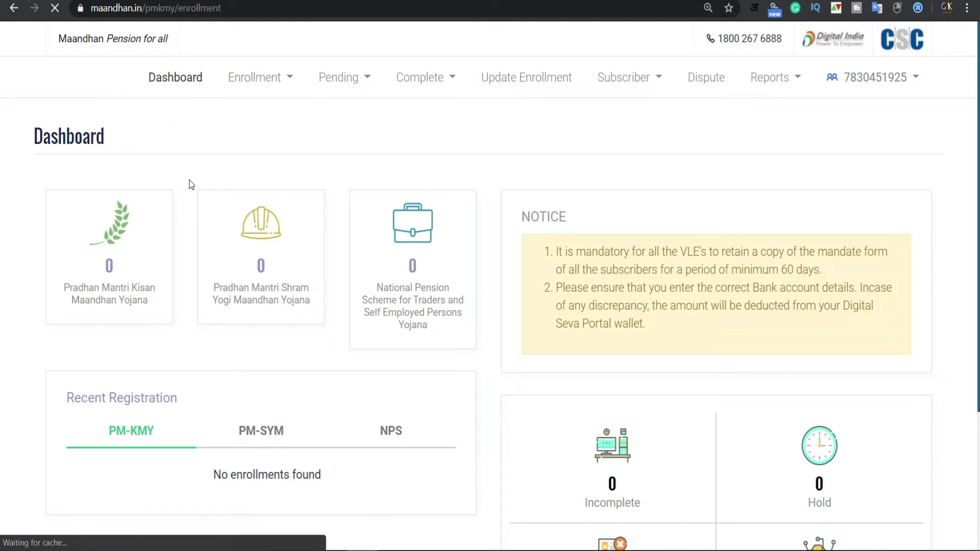
key(ctrl+0)
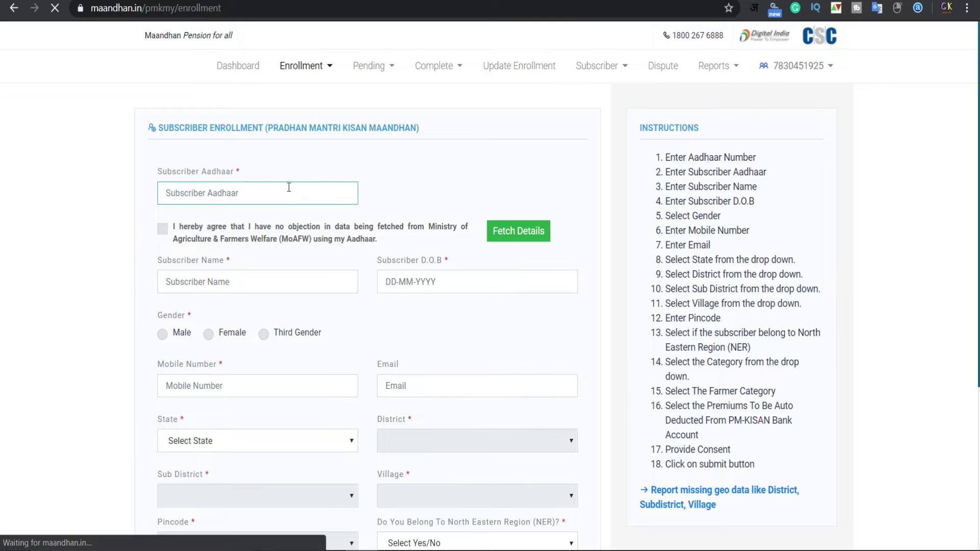
drag(146, 134, 428, 137)
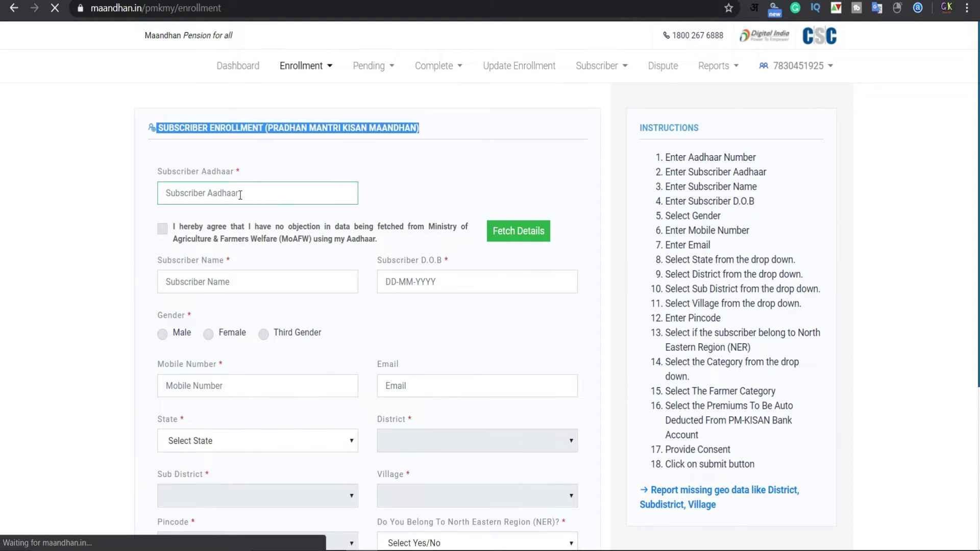
click(202, 189)
key(ctrl+plus)
key(ctrl+plus)
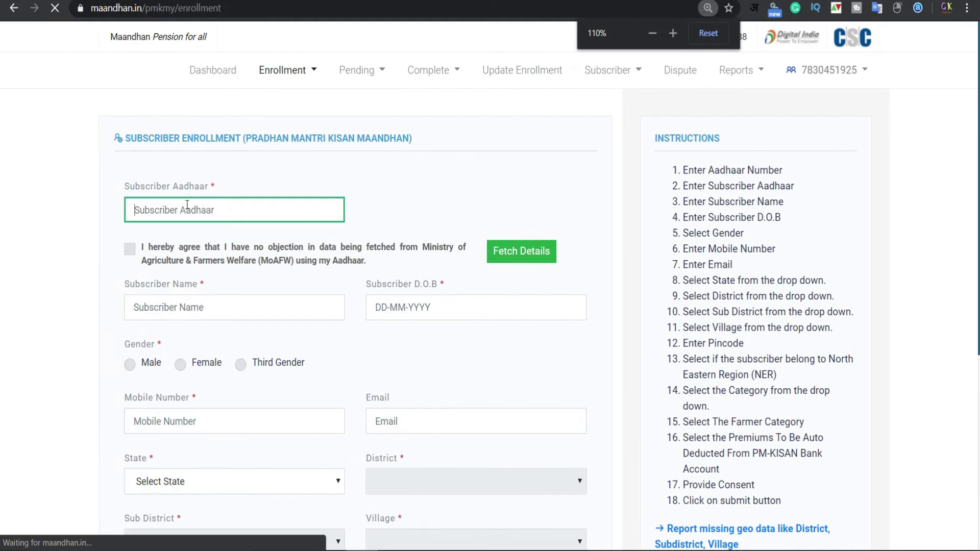
scroll(95, 209, down, 1)
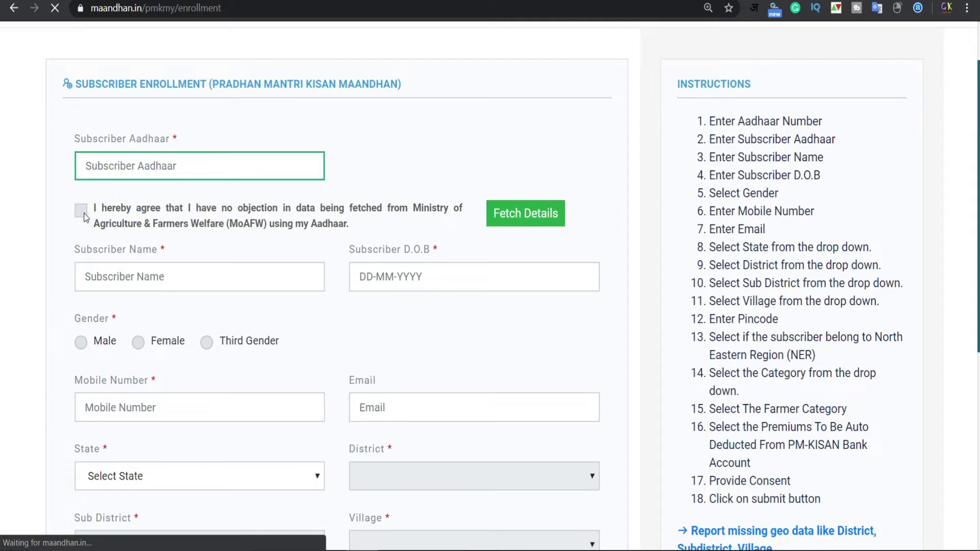
Tick the Aadhaar consent, enter the subscriber's Aadhaar number and fetch details
click(82, 211)
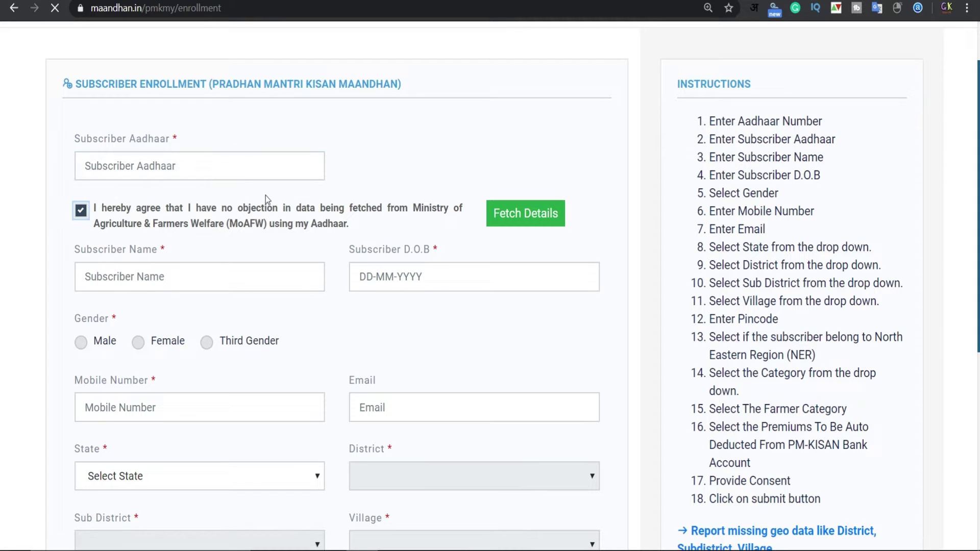
click(217, 169)
click(212, 167)
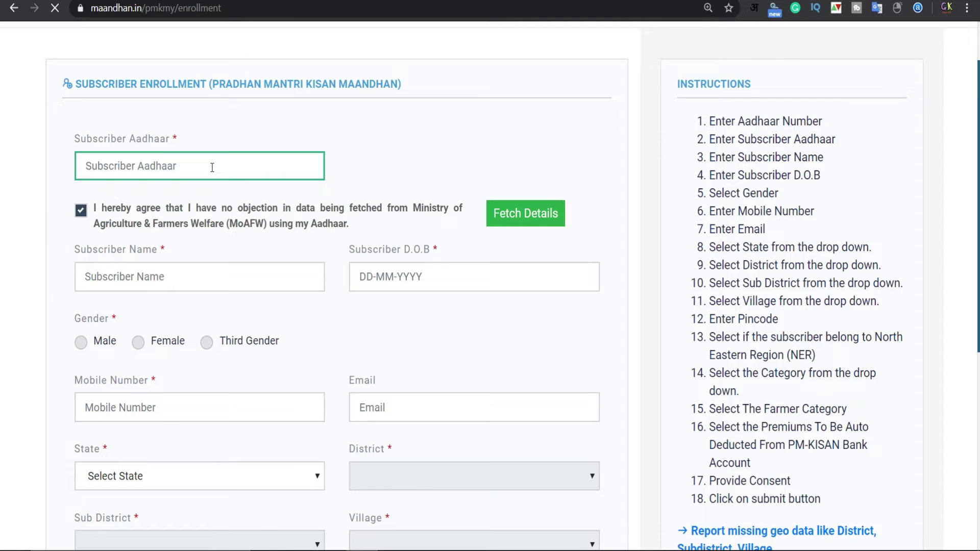
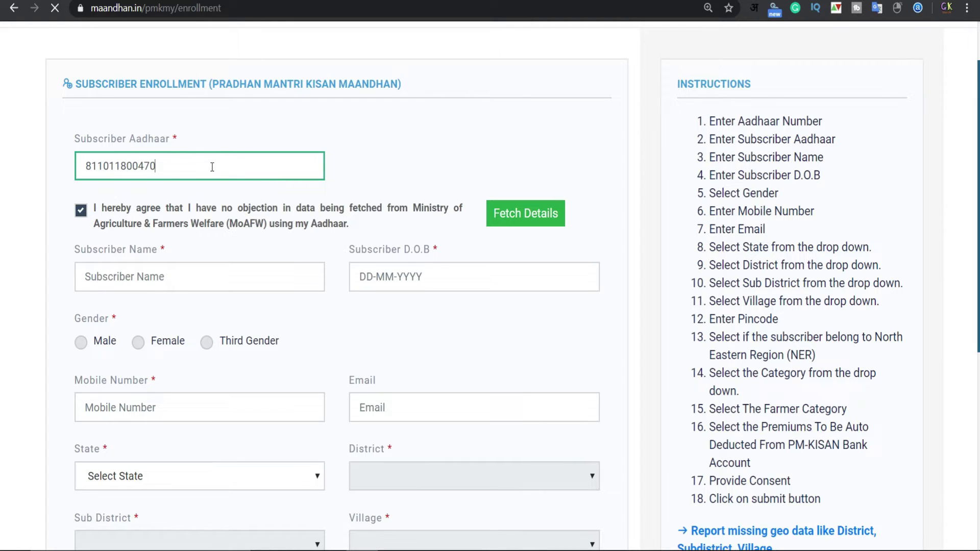
click(521, 219)
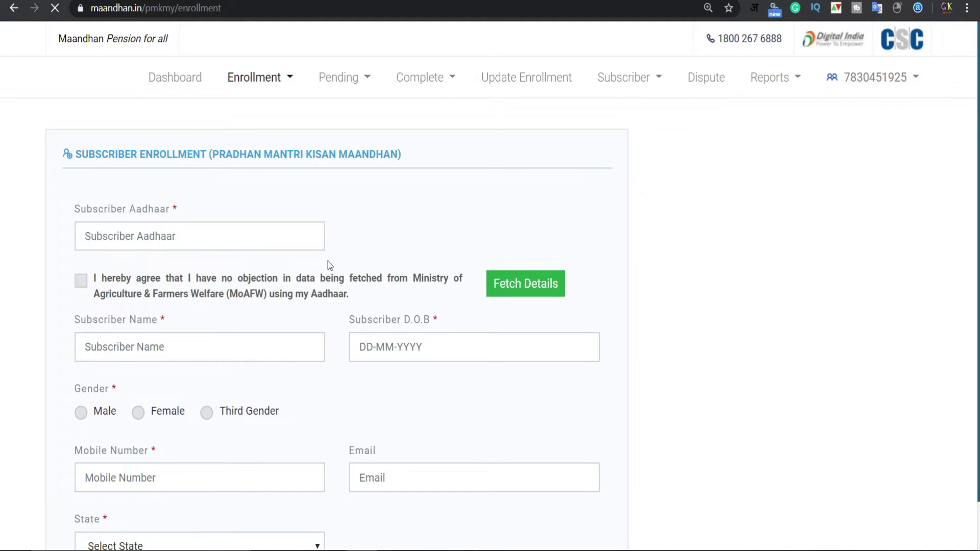
Set the subscriber's gender to Male
key(ctrl+minus)
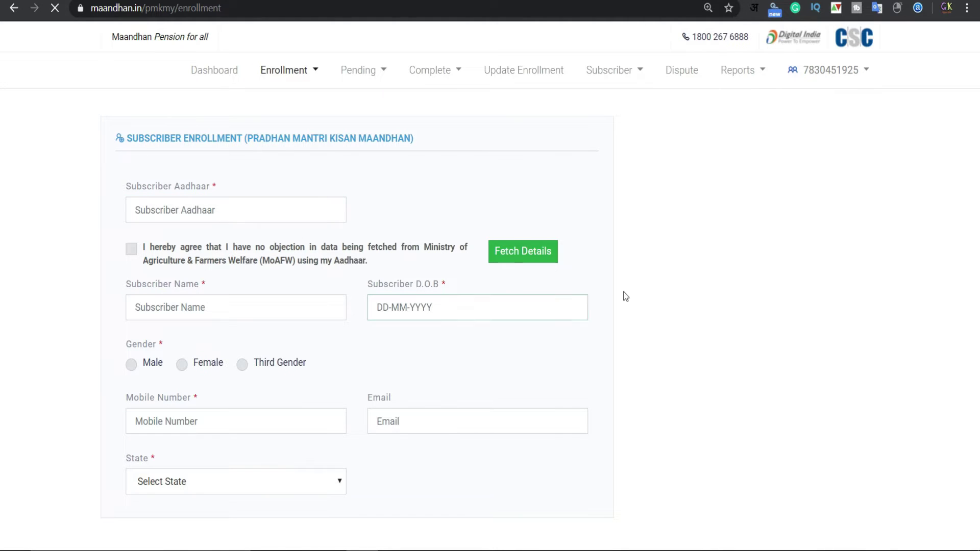
scroll(301, 252, down, 2)
scroll(301, 252, up, 2)
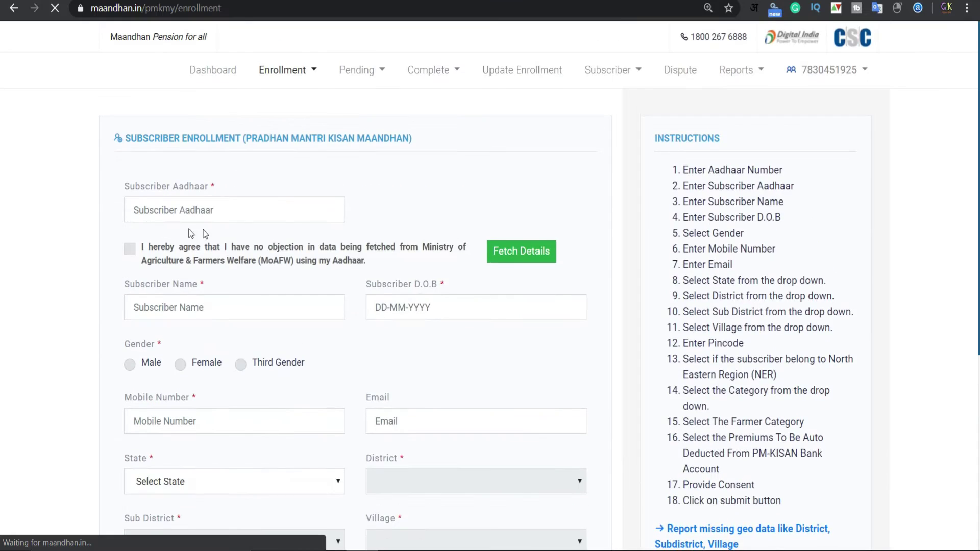
click(176, 211)
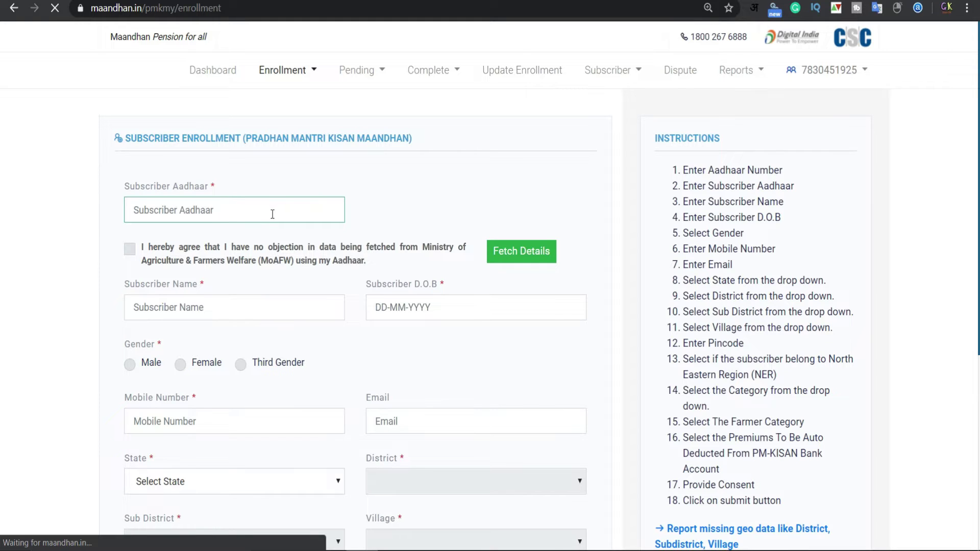
click(210, 313)
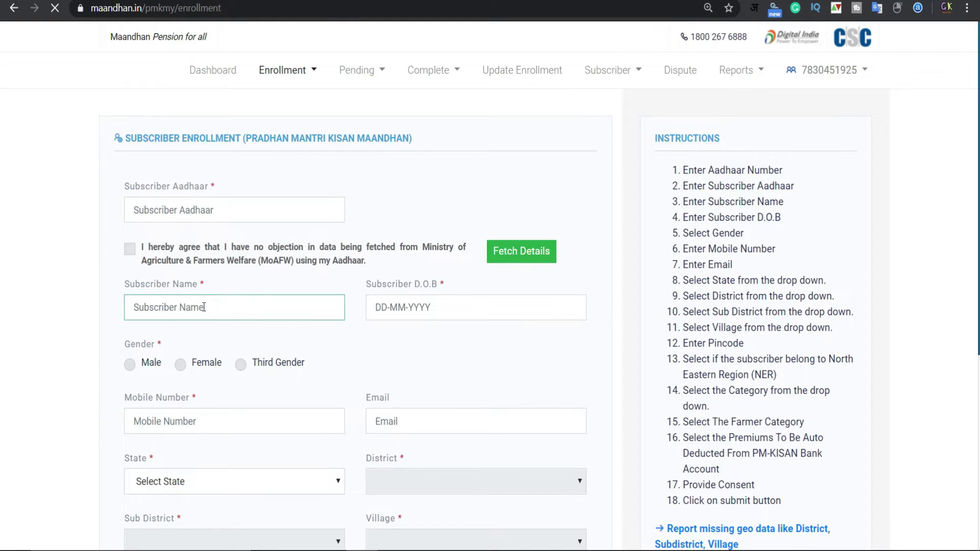
click(406, 309)
scroll(285, 309, down, 1)
click(156, 310)
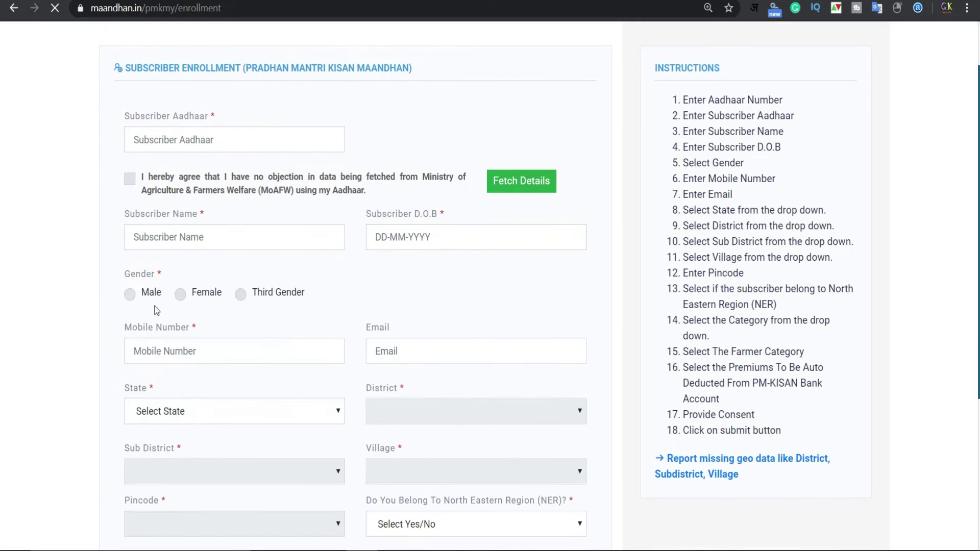
click(129, 296)
Open the State dropdown's list of states
scroll(324, 296, down, 2)
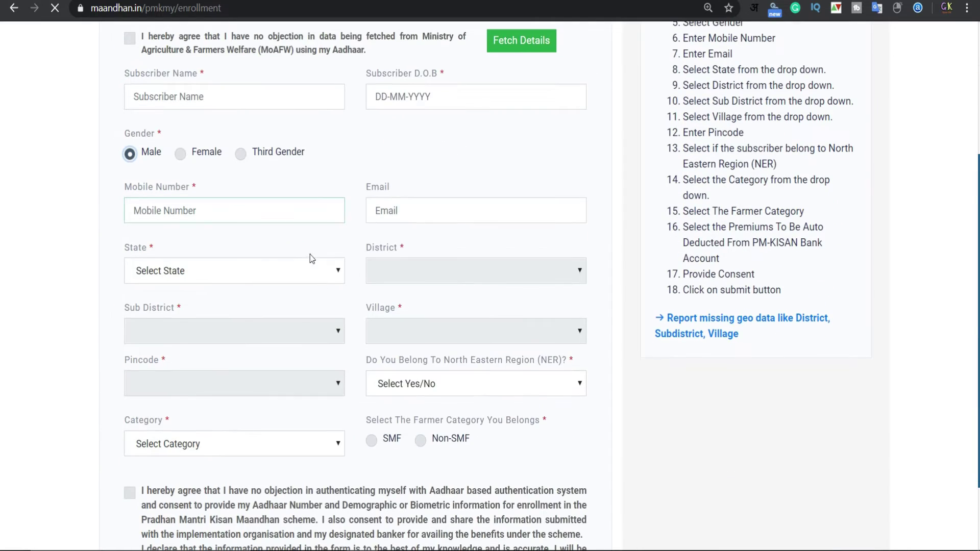
click(311, 212)
click(412, 214)
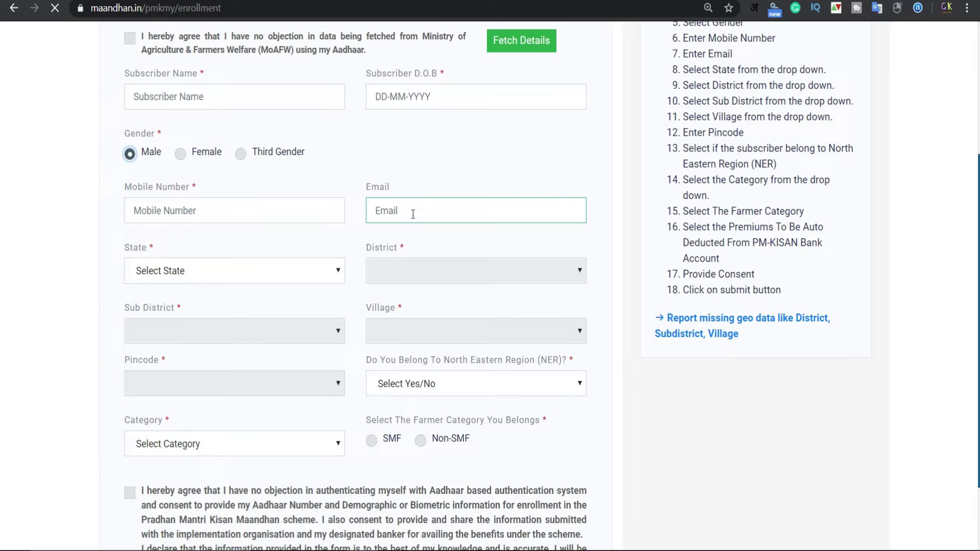
click(271, 275)
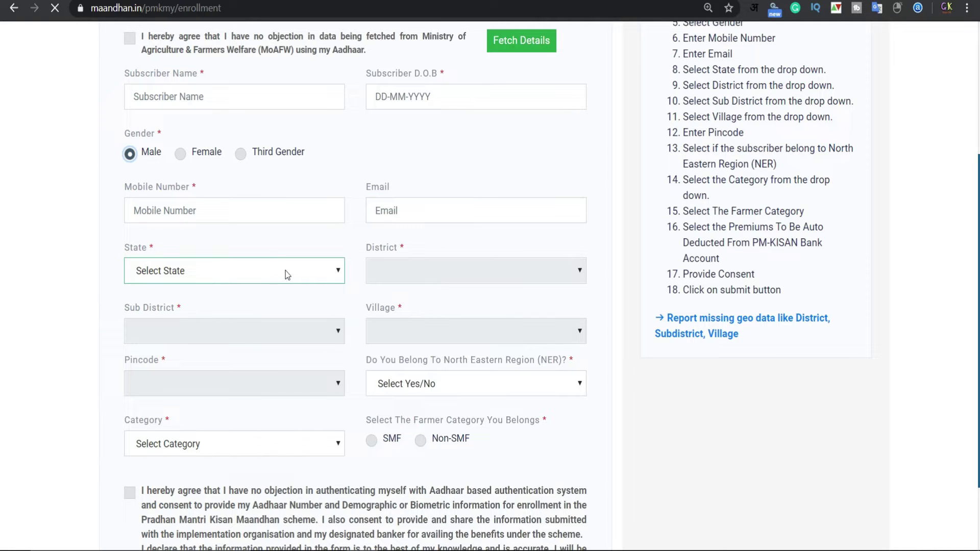
click(314, 280)
scroll(230, 409, down, 4)
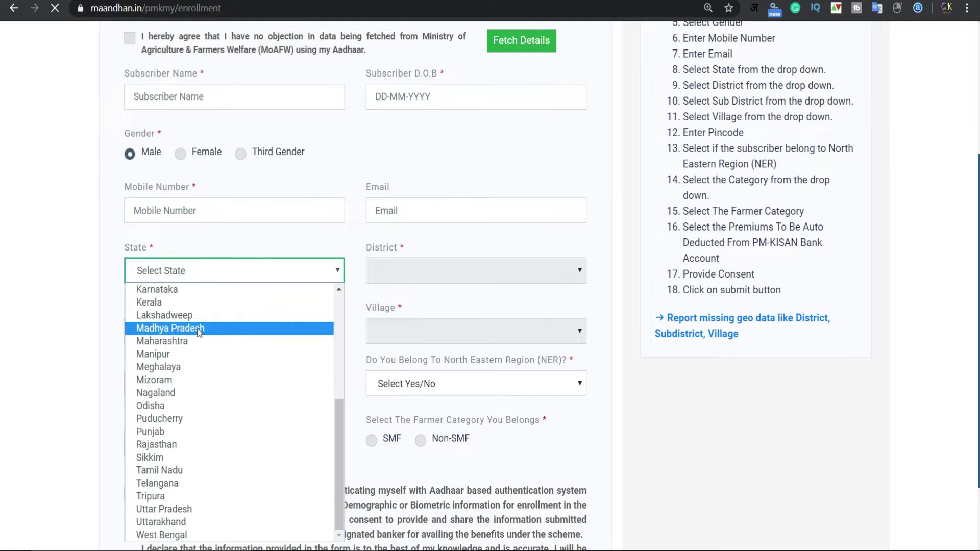
Select Uttar Pradesh as the state and Bahraich as the district
click(186, 523)
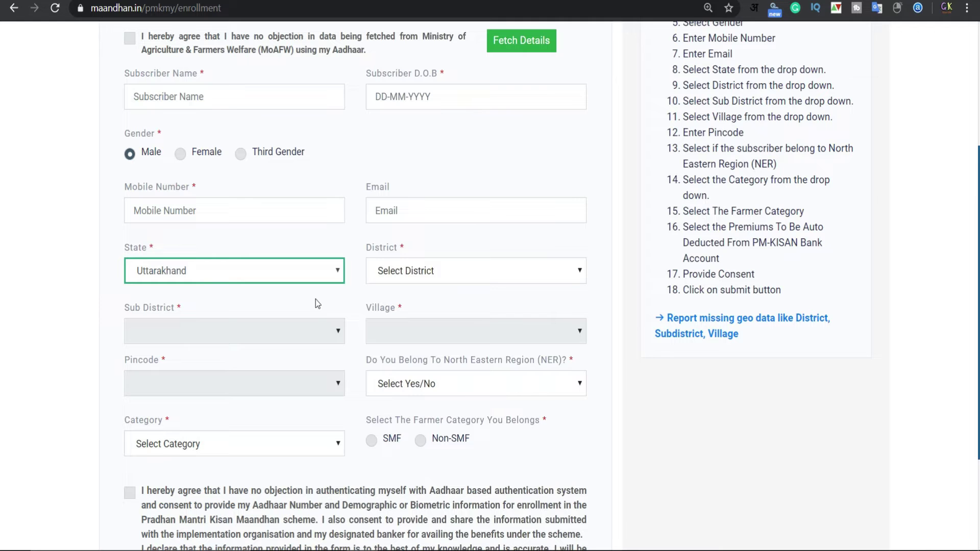
click(343, 273)
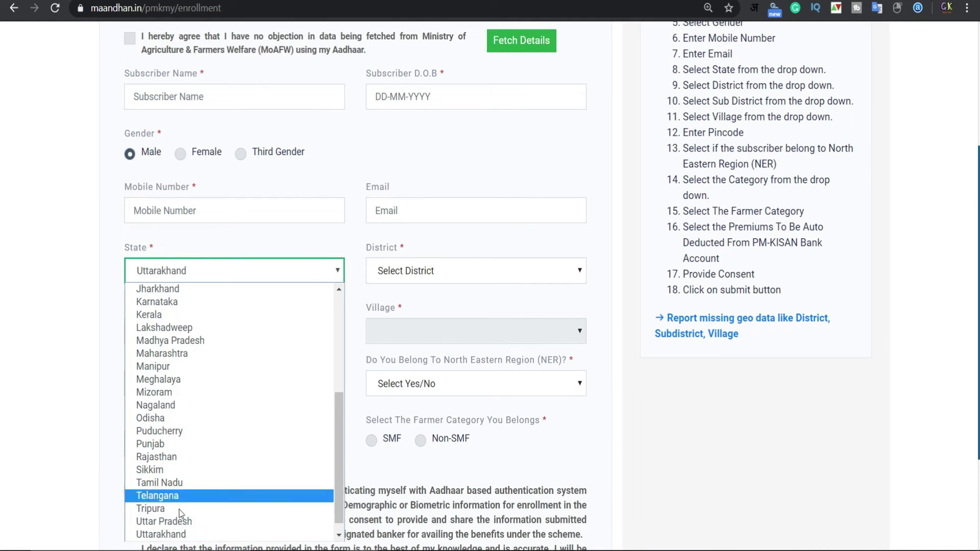
click(205, 519)
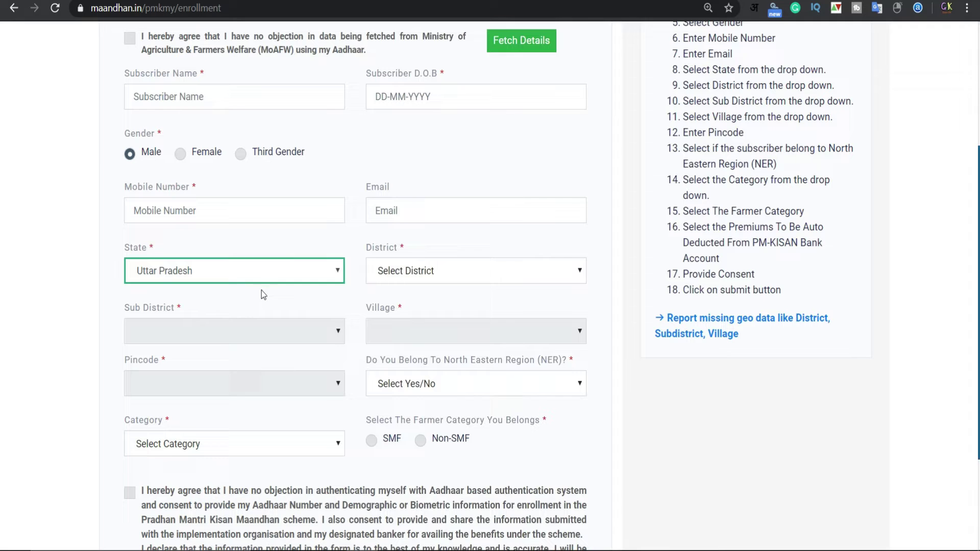
click(416, 274)
click(416, 381)
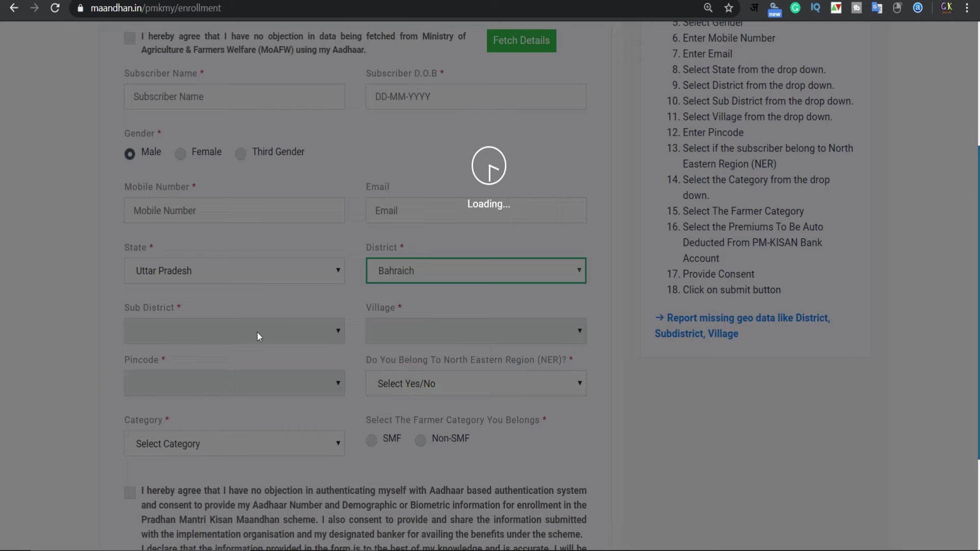
Select Bahraich as the sub district and Begampur as the village
scroll(262, 330, down, 1)
click(308, 265)
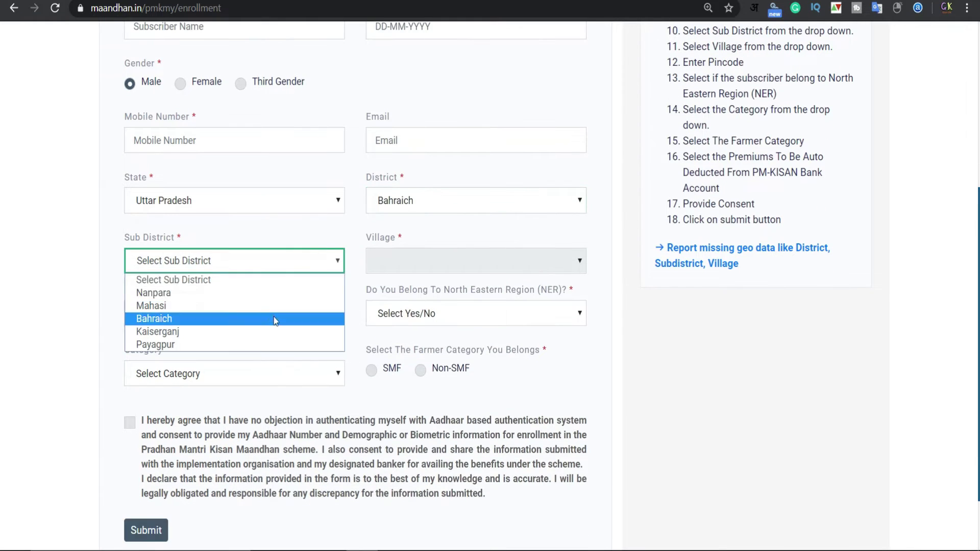
click(273, 317)
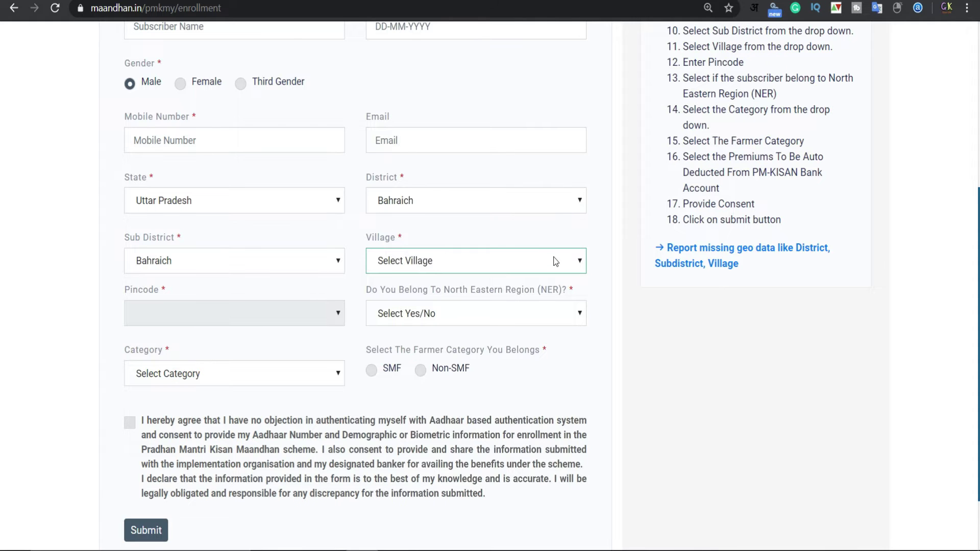
click(556, 262)
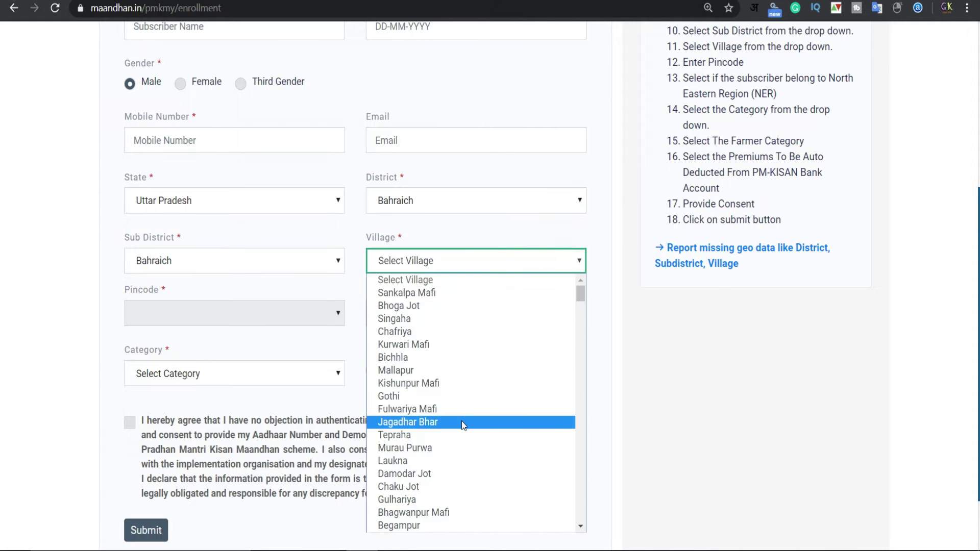
scroll(400, 421, down, 4)
click(400, 439)
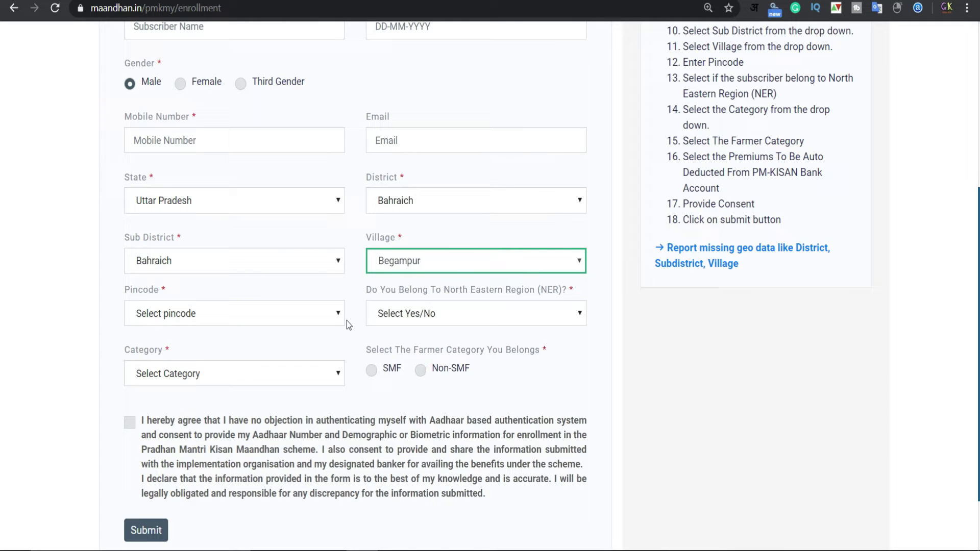
Set the pincode to 271865
click(284, 317)
click(247, 209)
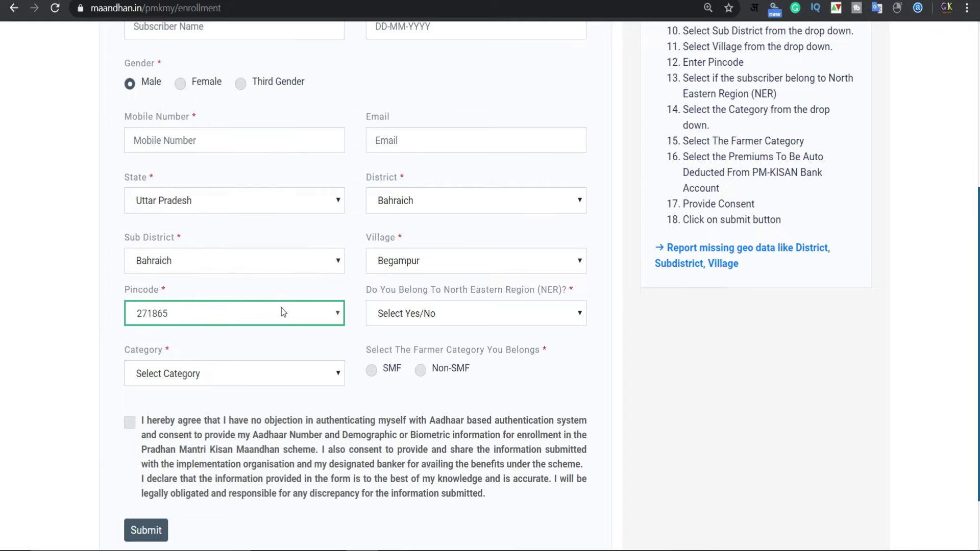
click(299, 311)
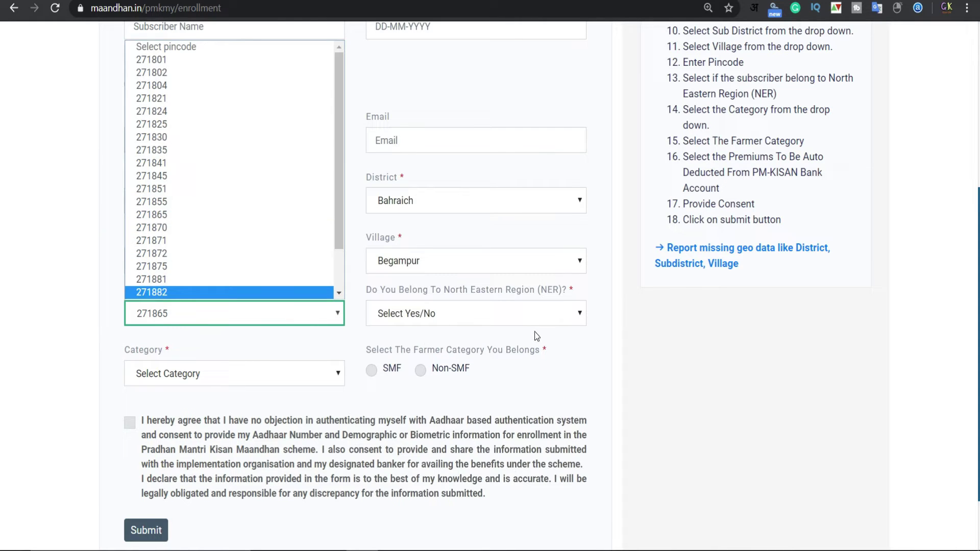
click(533, 348)
Answer Yes to the North Eastern Region question
click(545, 317)
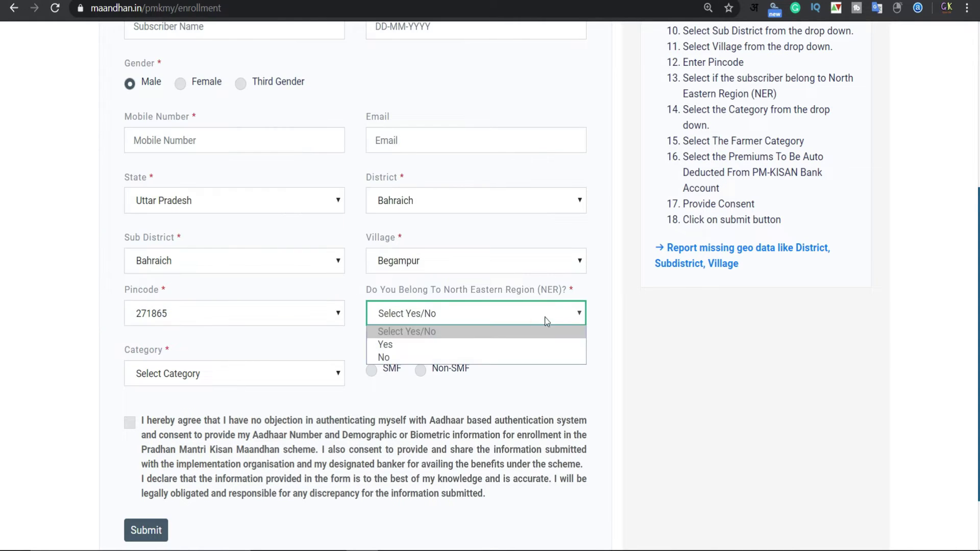
drag(366, 290, 572, 291)
click(480, 313)
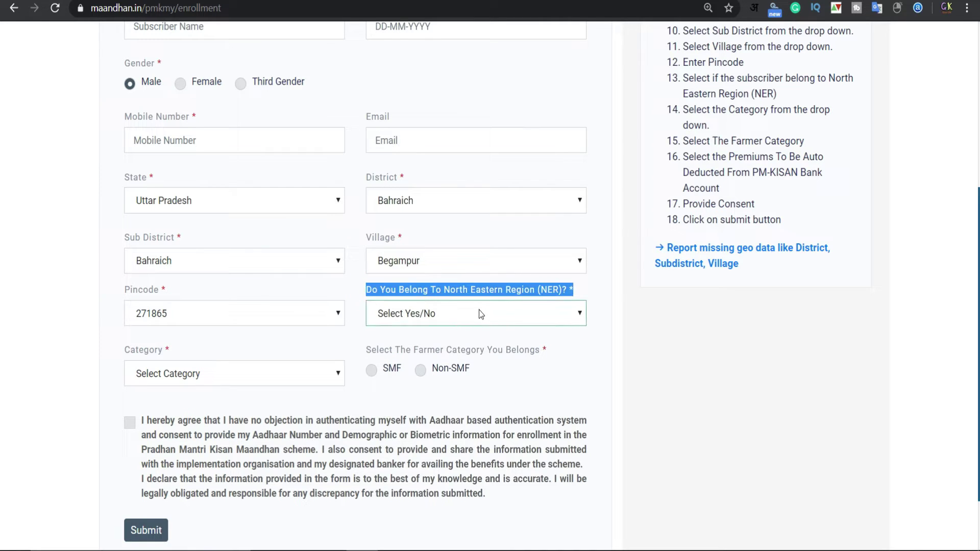
key(Down)
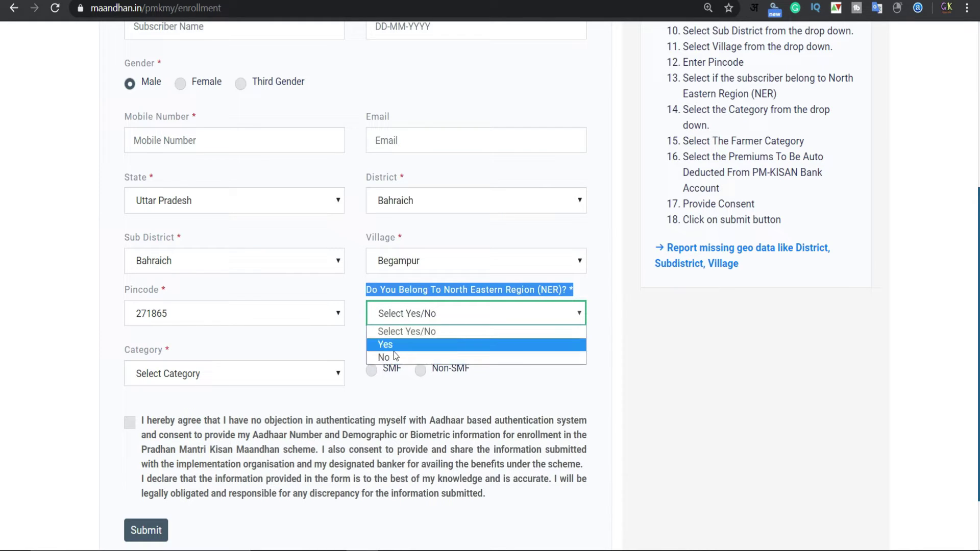
click(394, 345)
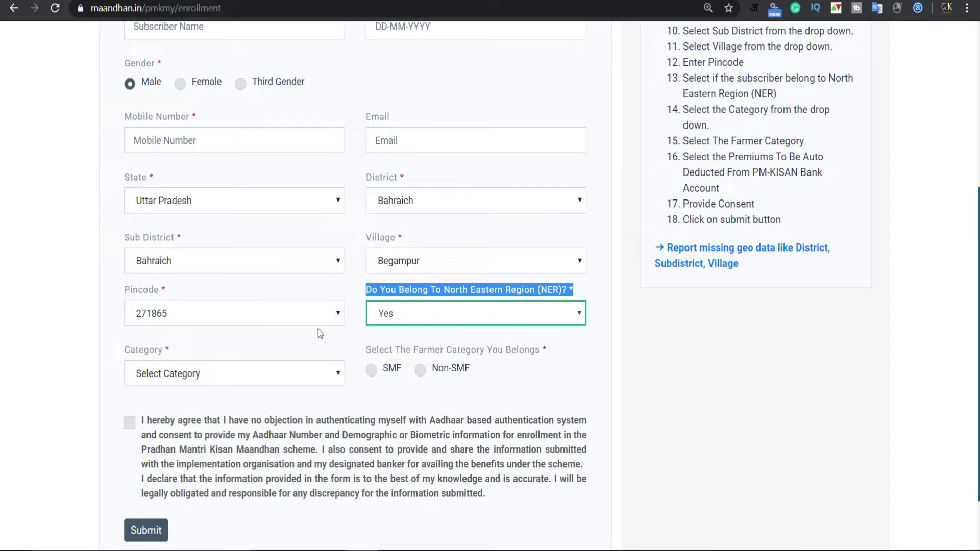
Set category to General, farmer type to SMF, and accept the Aadhaar consent declaration
click(214, 378)
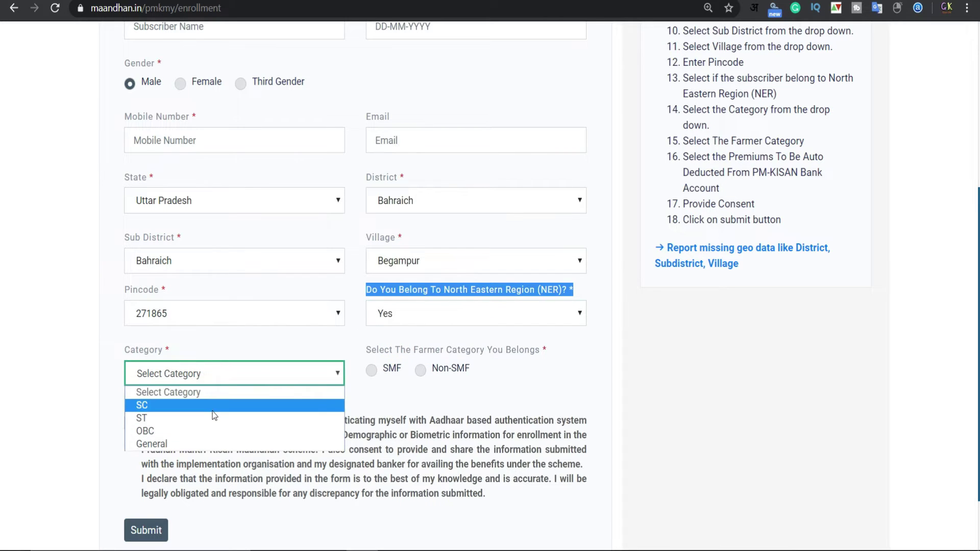
click(183, 443)
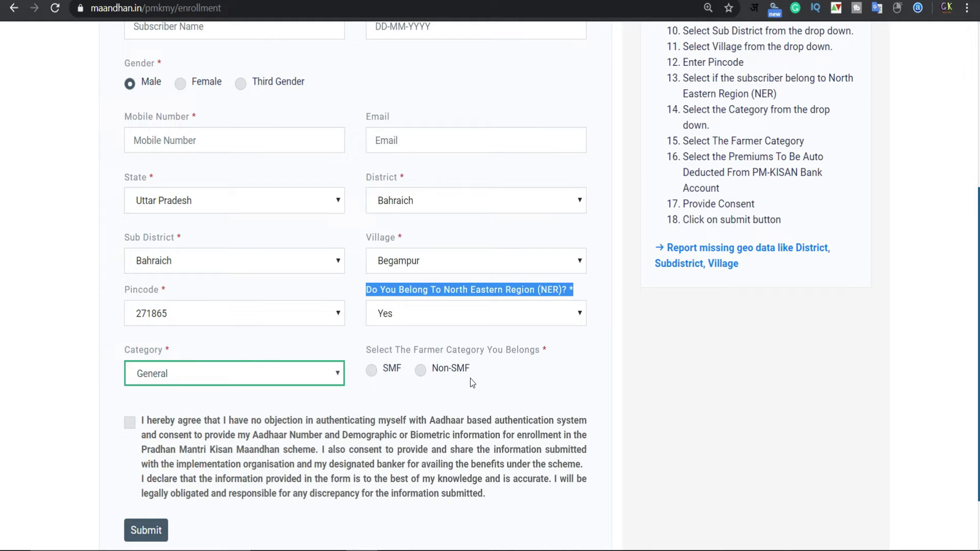
click(371, 372)
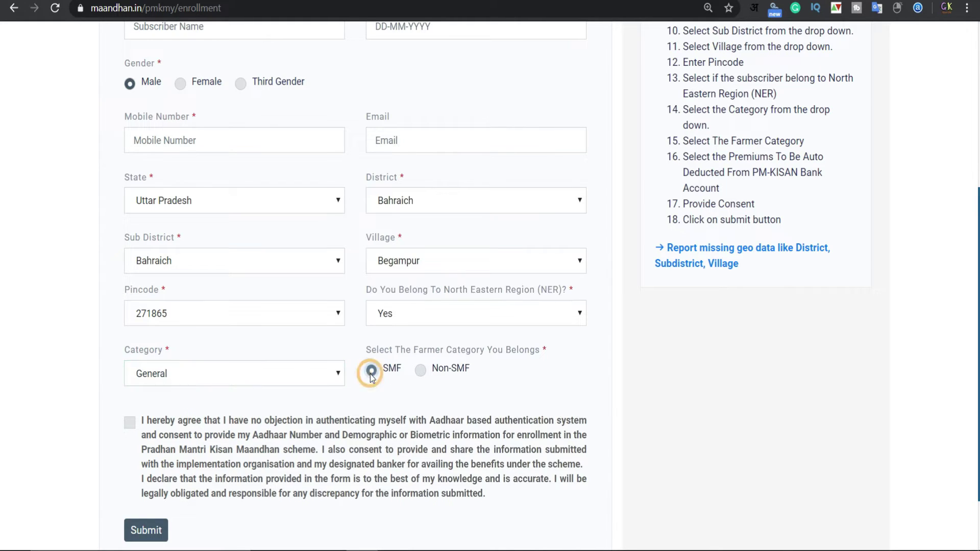
scroll(284, 374, down, 2)
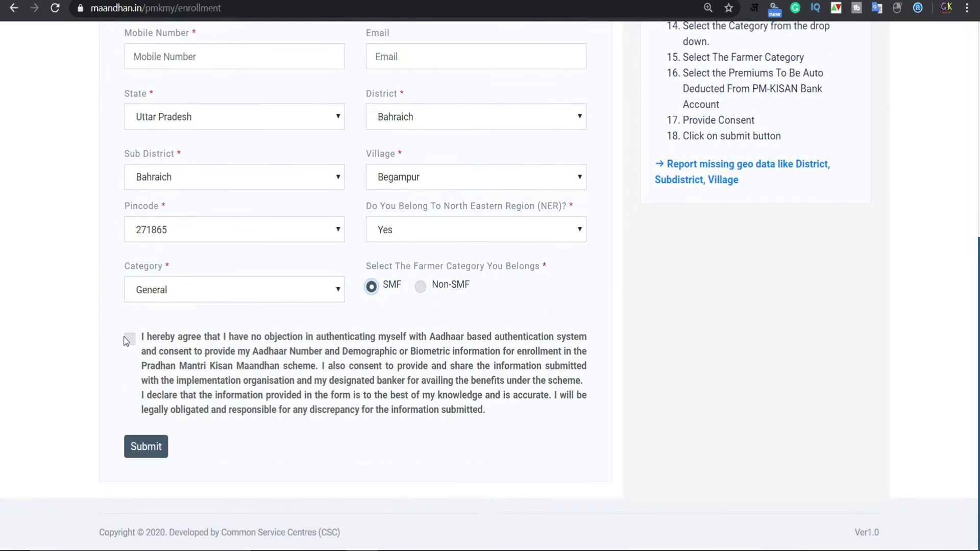
click(129, 340)
Check the original English of step 2 and the Aadhaar Card and IFSC requirements
scroll(138, 400, up, 1)
scroll(138, 400, down, 1)
scroll(154, 425, up, 1)
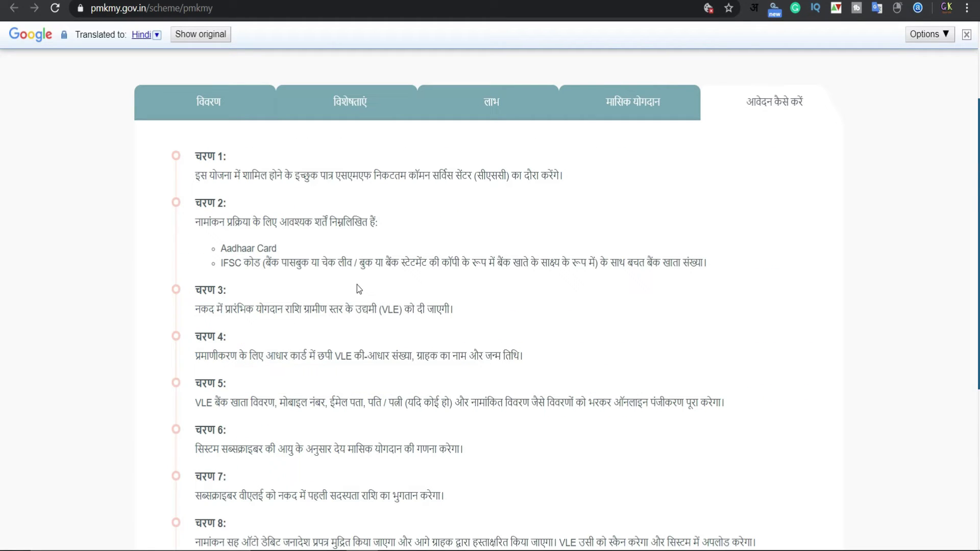
drag(196, 222, 411, 222)
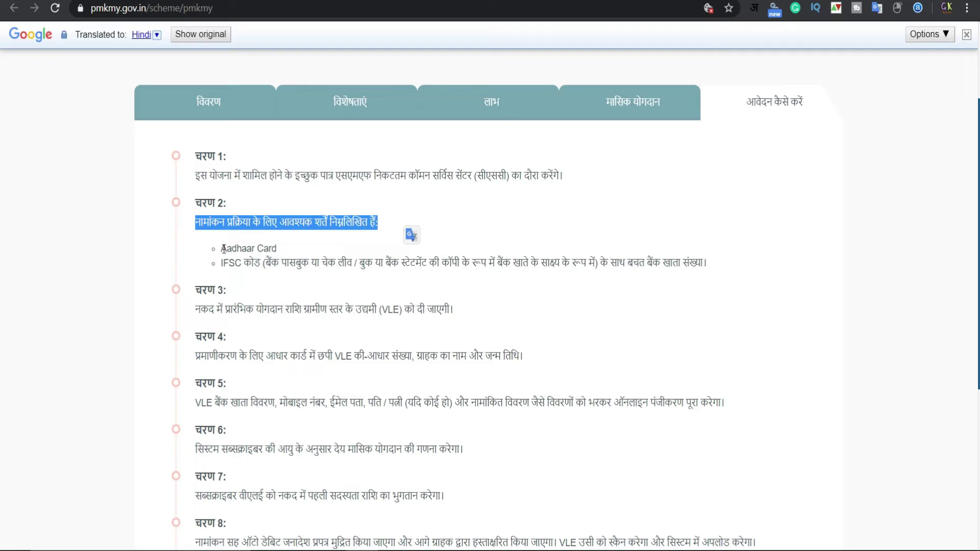
drag(223, 249, 707, 264)
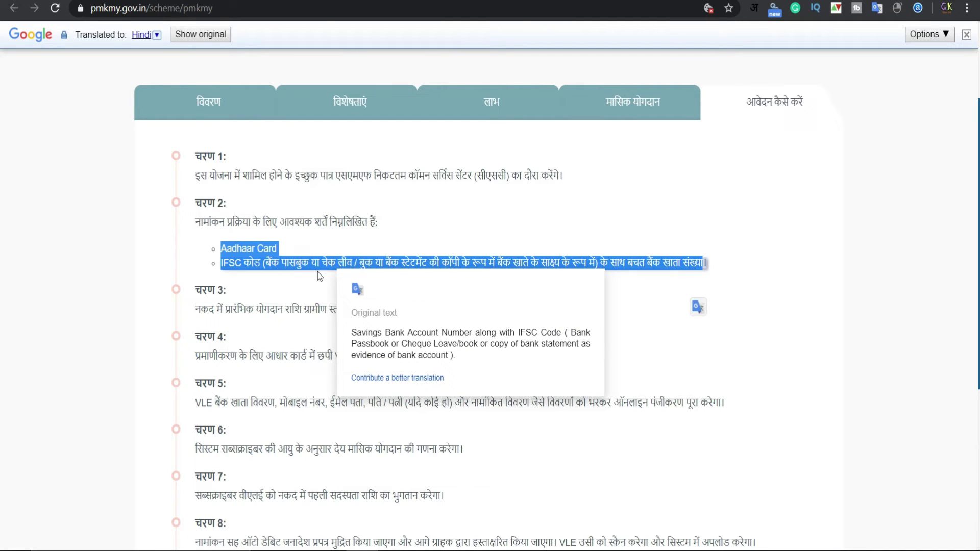
click(263, 290)
Check the original English of application steps 3, 4 and 5
scroll(255, 275, down, 2)
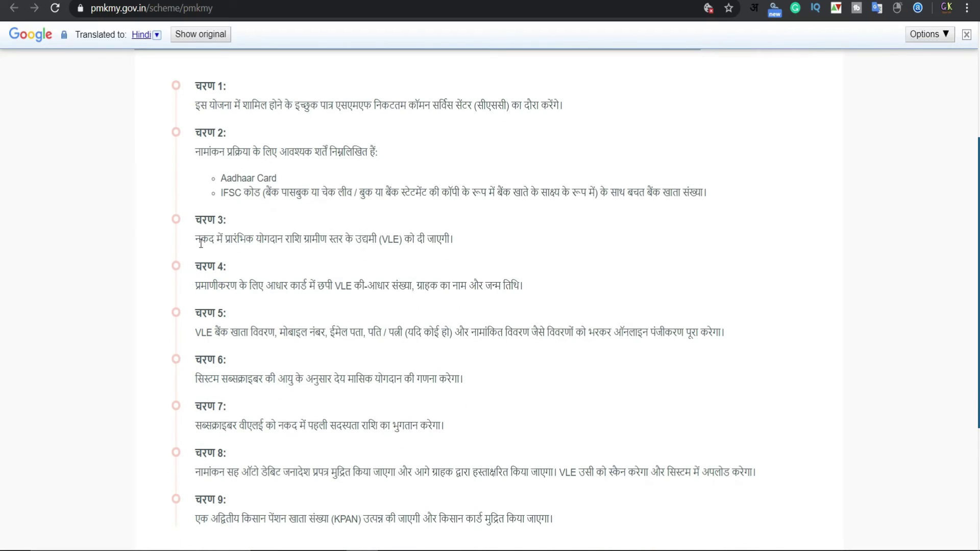
drag(200, 243, 542, 296)
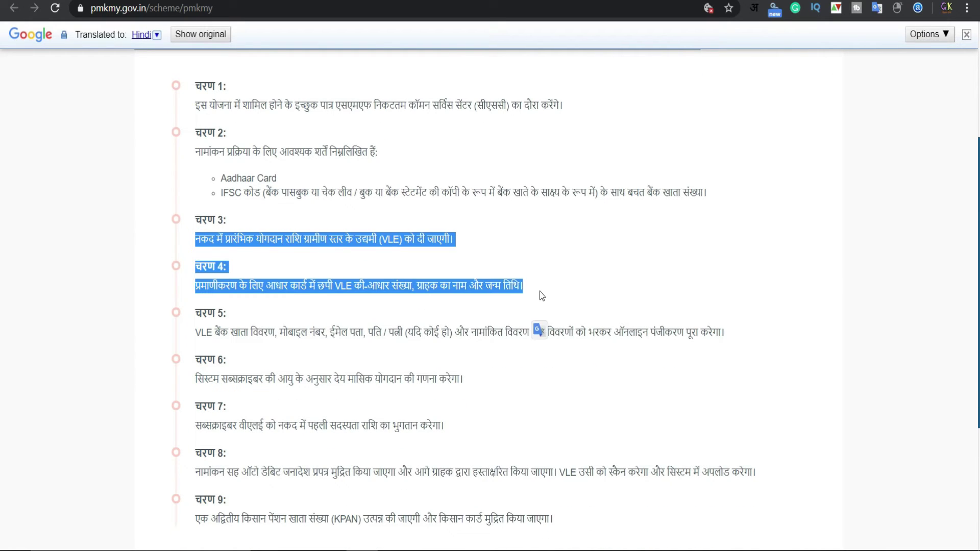
scroll(542, 296, down, 3)
drag(198, 192, 734, 192)
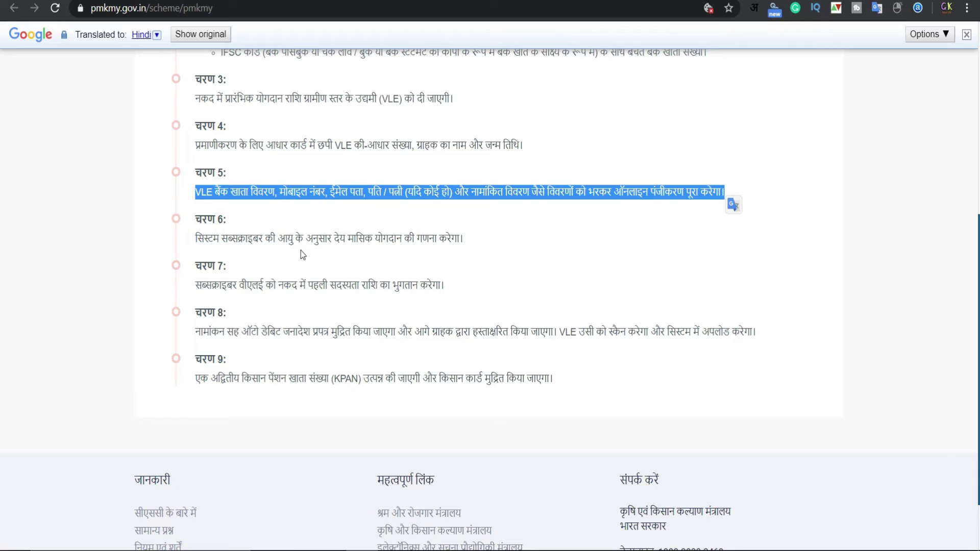
scroll(526, 308, up, 4)
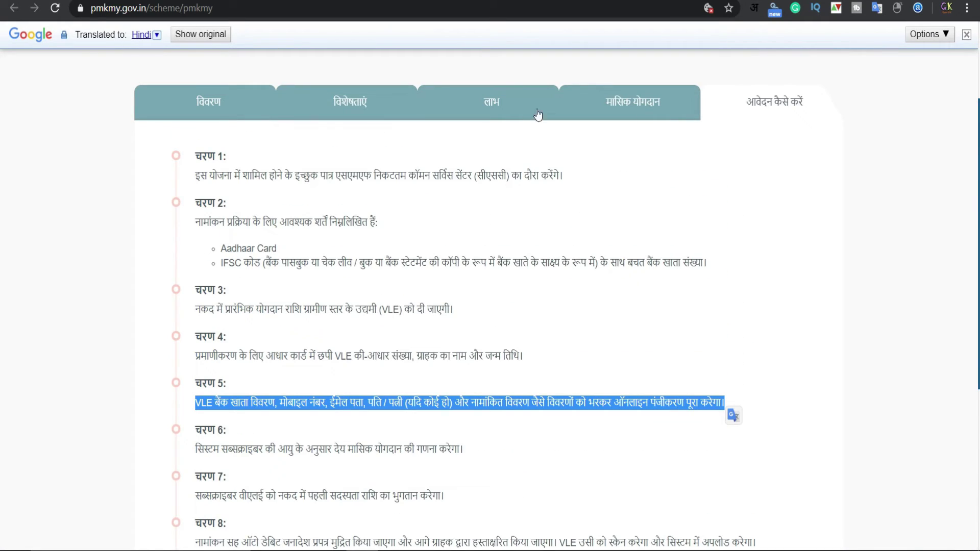
Show the Monthly Contribution tab and scroll through its entry-age table
click(631, 106)
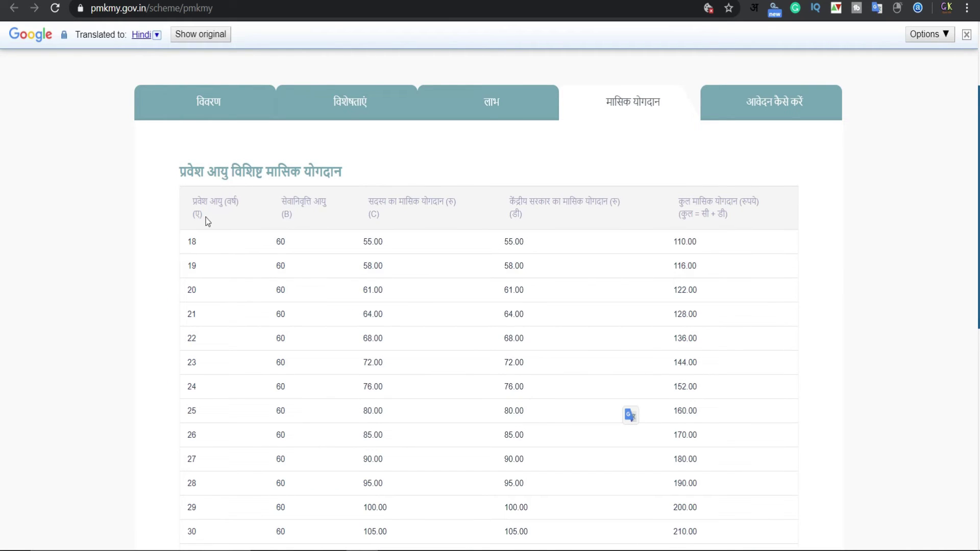
scroll(206, 260, down, 5)
scroll(201, 444, down, 3)
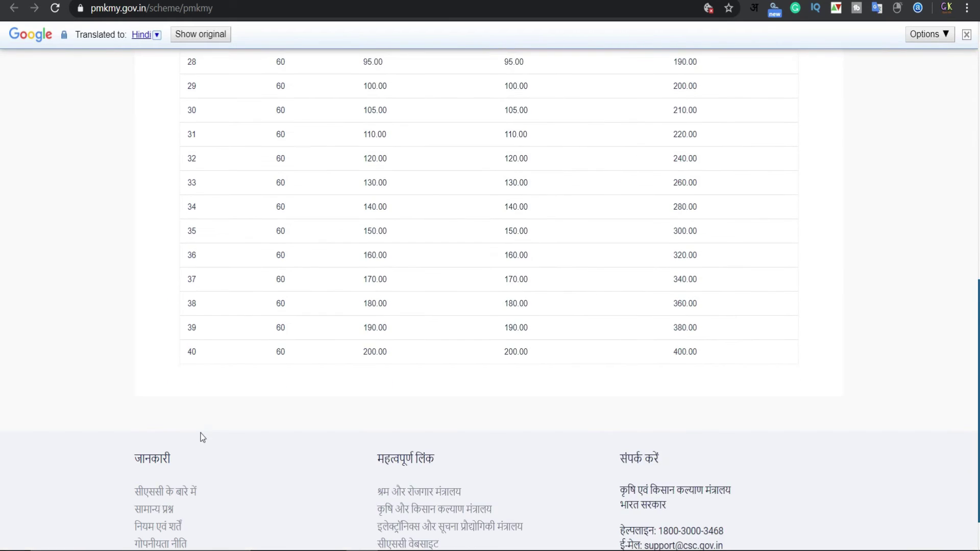
scroll(274, 354, up, 5)
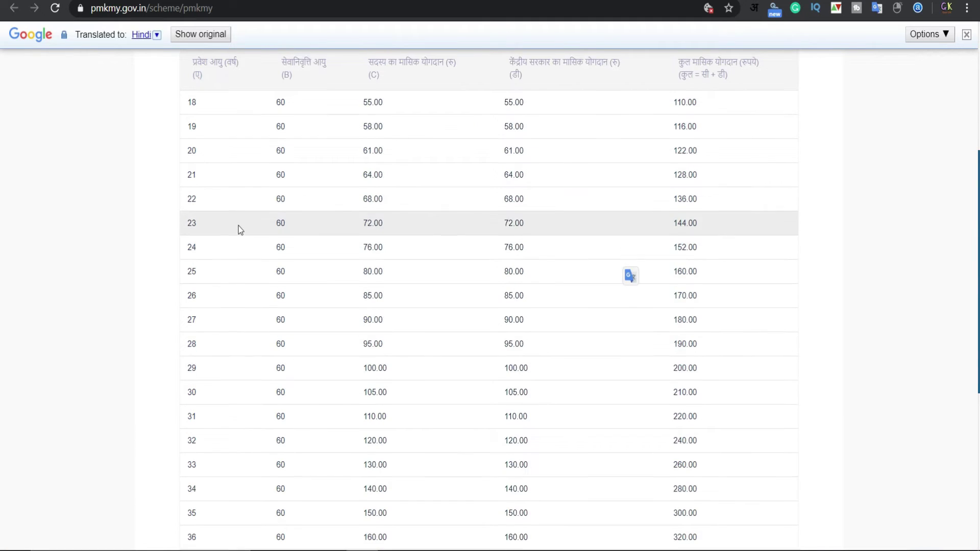
scroll(238, 226, up, 1)
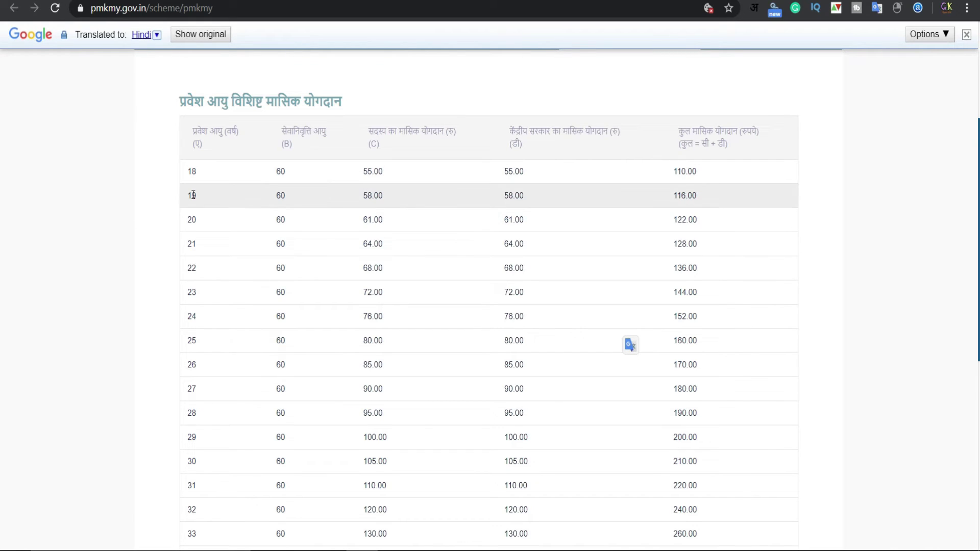
mouse_move(191, 197)
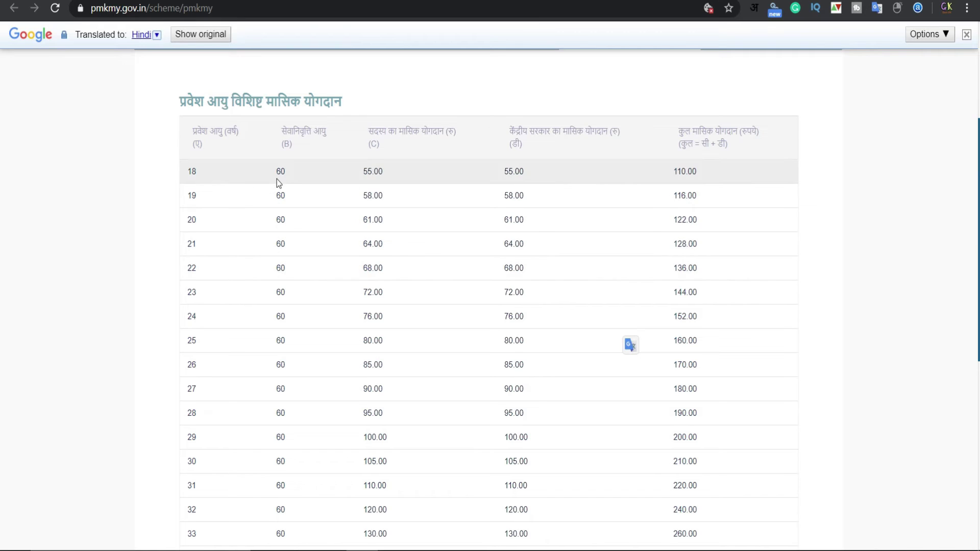
scroll(317, 320, down, 3)
scroll(230, 372, down, 3)
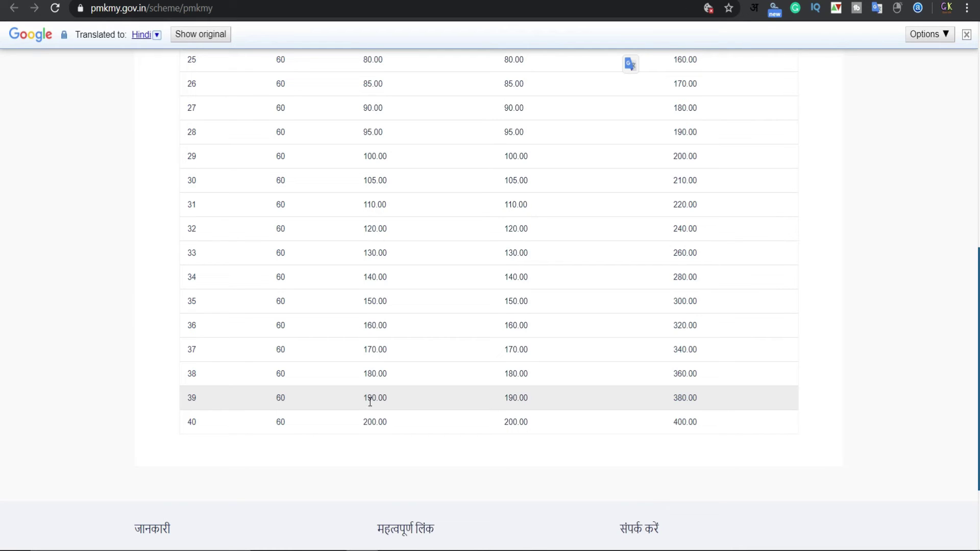
Check the original values for entry age 39, including the 380.00 total
drag(363, 399, 376, 398)
click(443, 397)
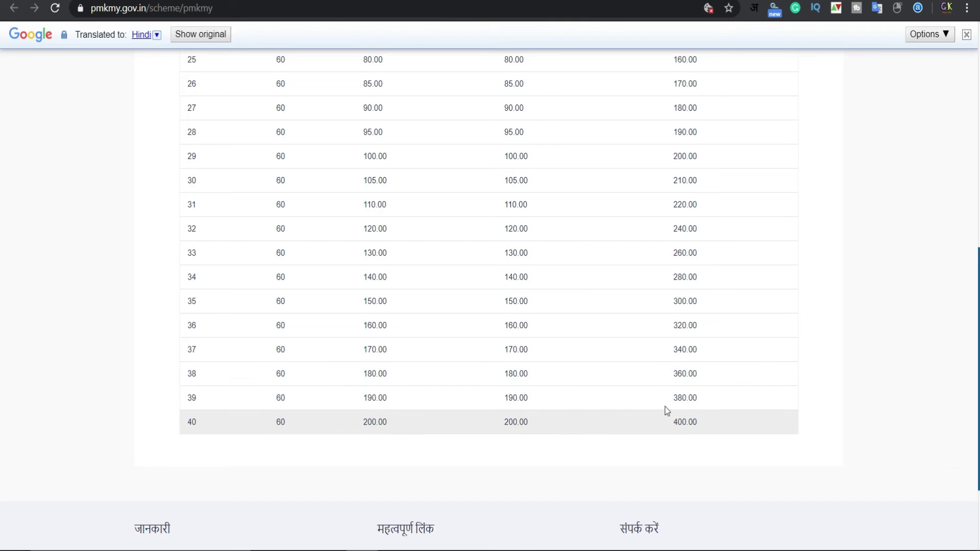
drag(673, 398, 713, 405)
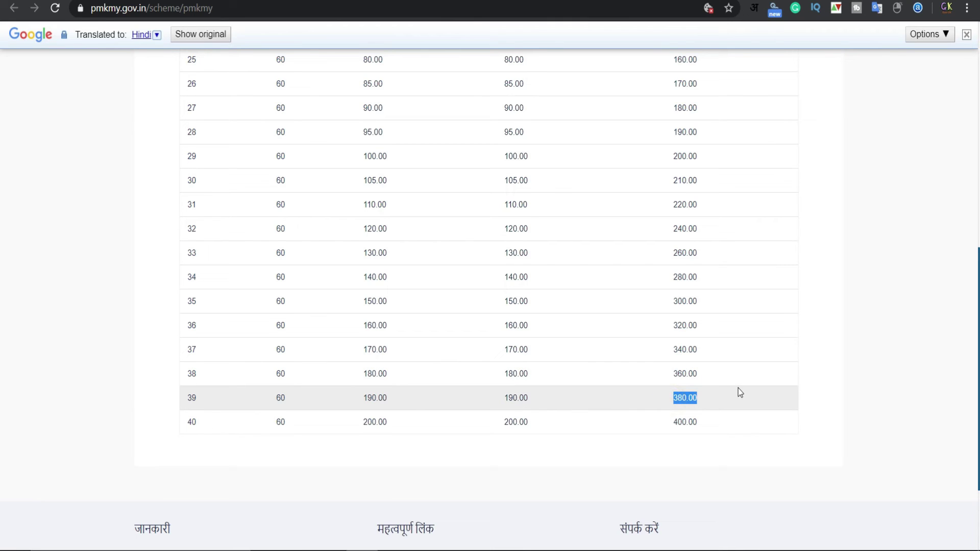
scroll(728, 385, up, 10)
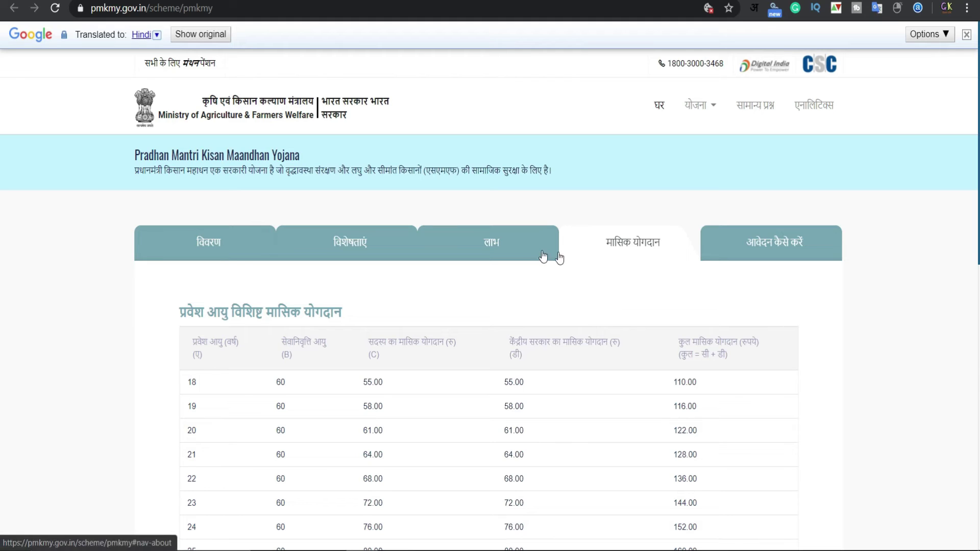
Open the scheme's benefits section and highlight the family-benefit-on-death heading
click(493, 245)
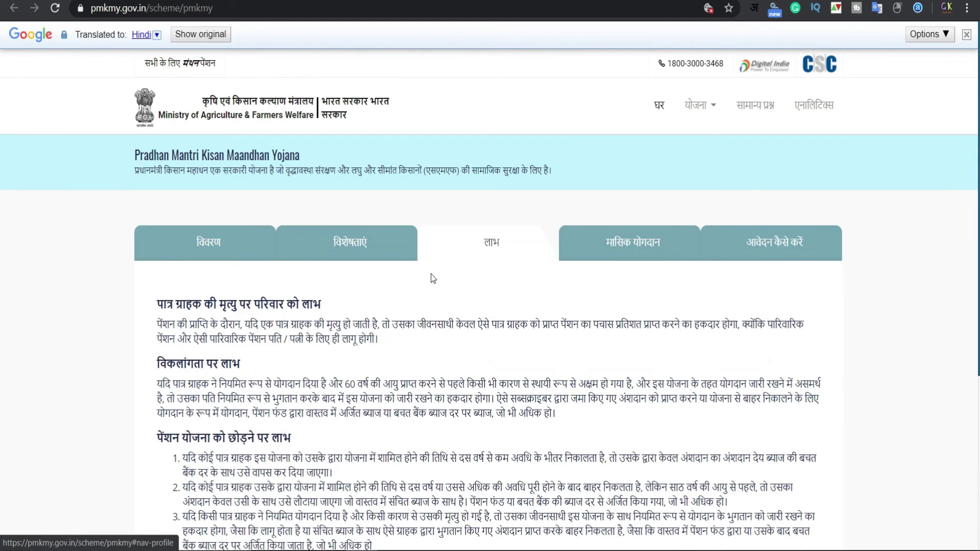
scroll(431, 273, down, 3)
drag(154, 163, 343, 165)
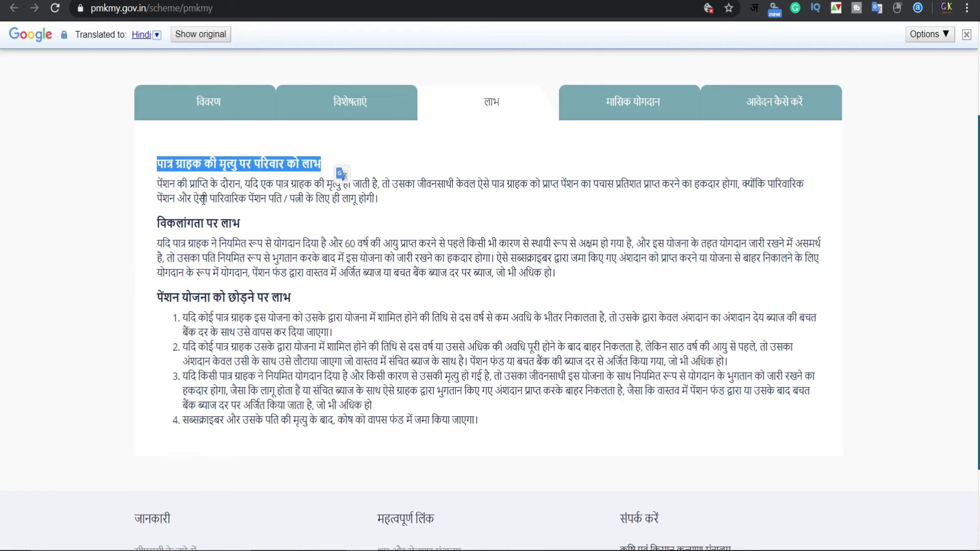
mouse_move(264, 198)
click(275, 219)
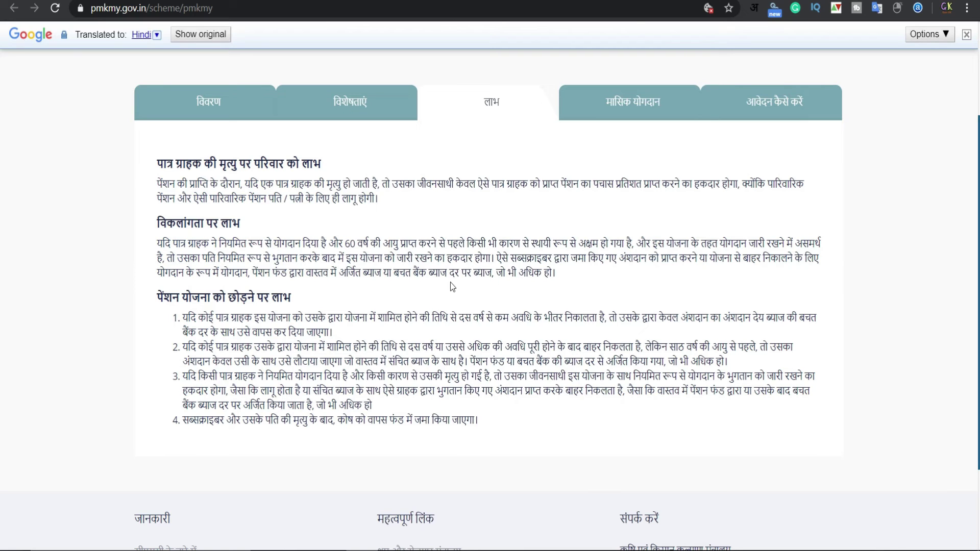
Highlight the first rule on leaving the scheme, then move to the features section
scroll(456, 294, down, 3)
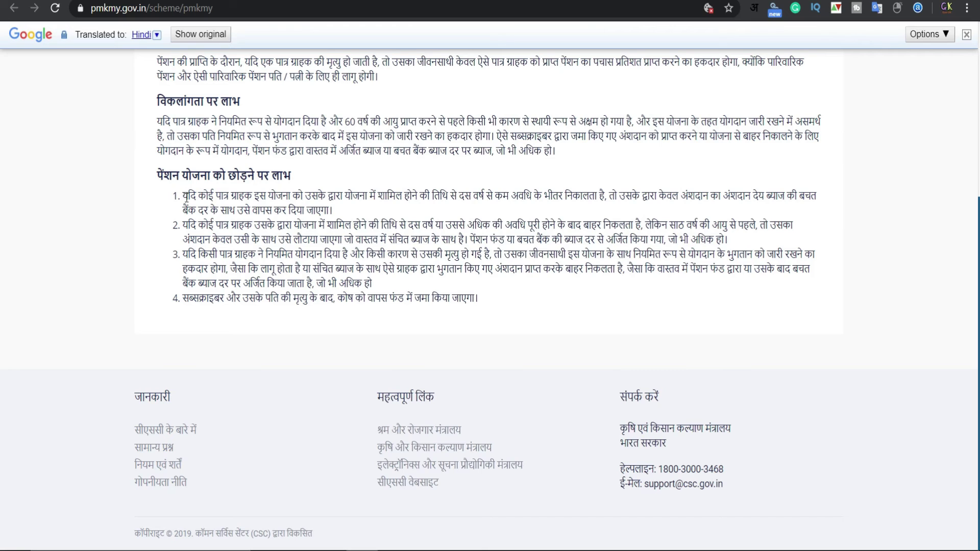
drag(182, 196, 338, 209)
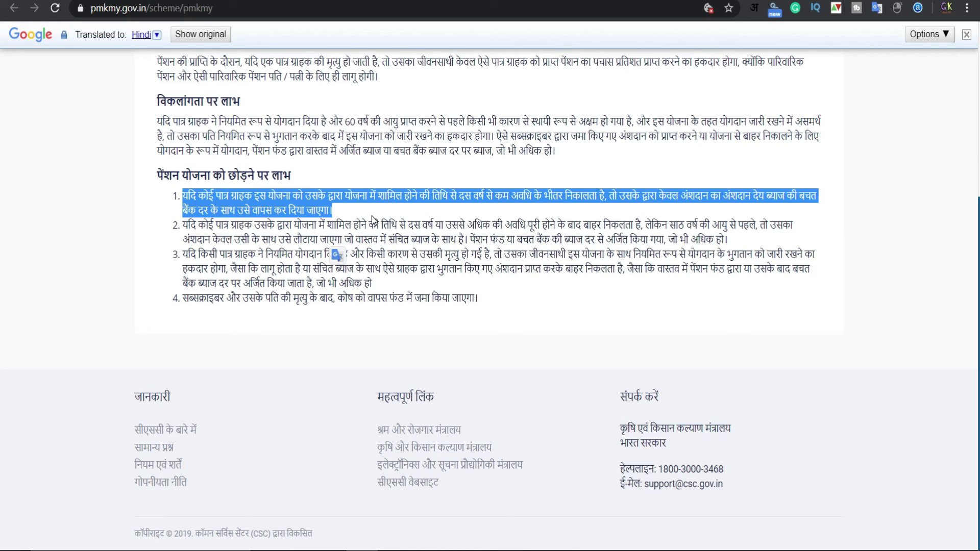
mouse_move(410, 239)
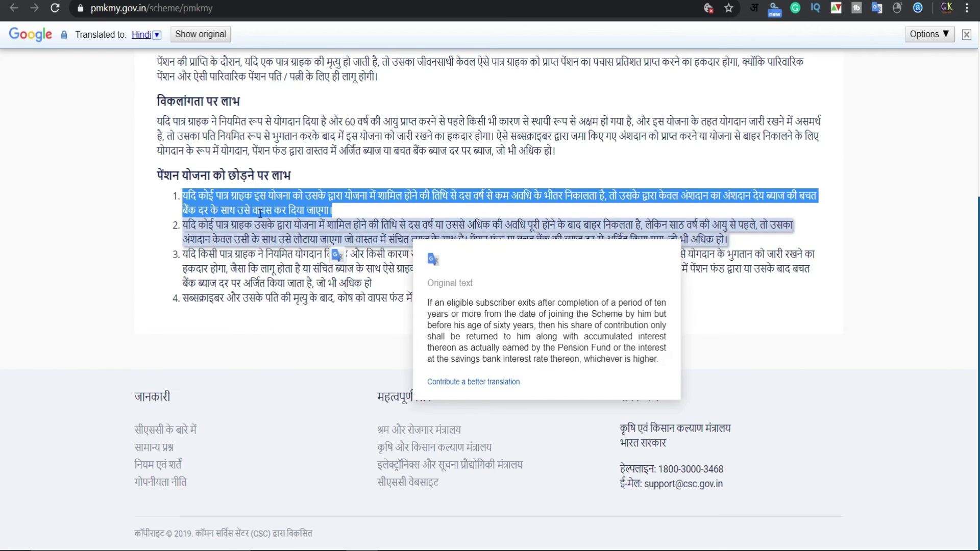
scroll(260, 213, up, 4)
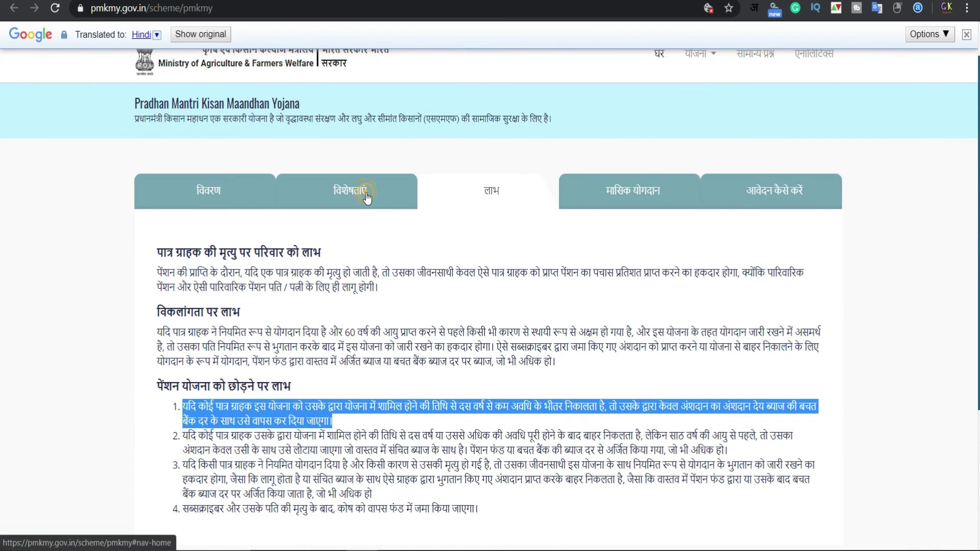
click(366, 196)
View the scheme overview, then check the Maandhan dashboard's zero enrollments and registrations
click(228, 218)
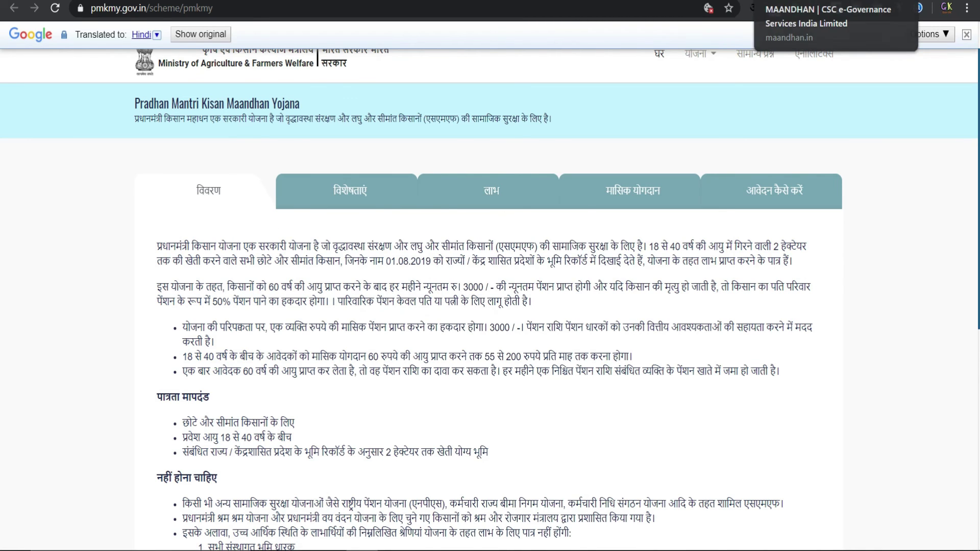
key(ctrl+Tab)
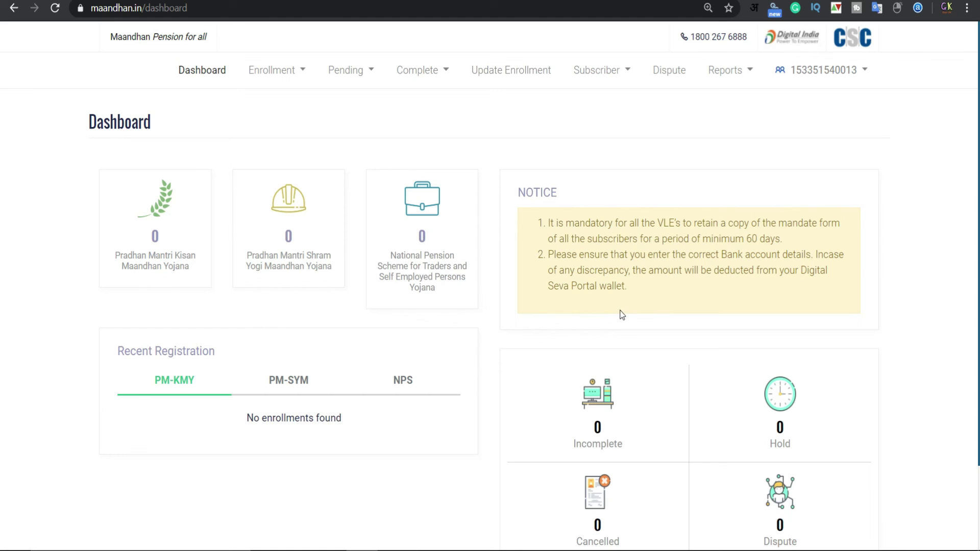
scroll(622, 315, down, 2)
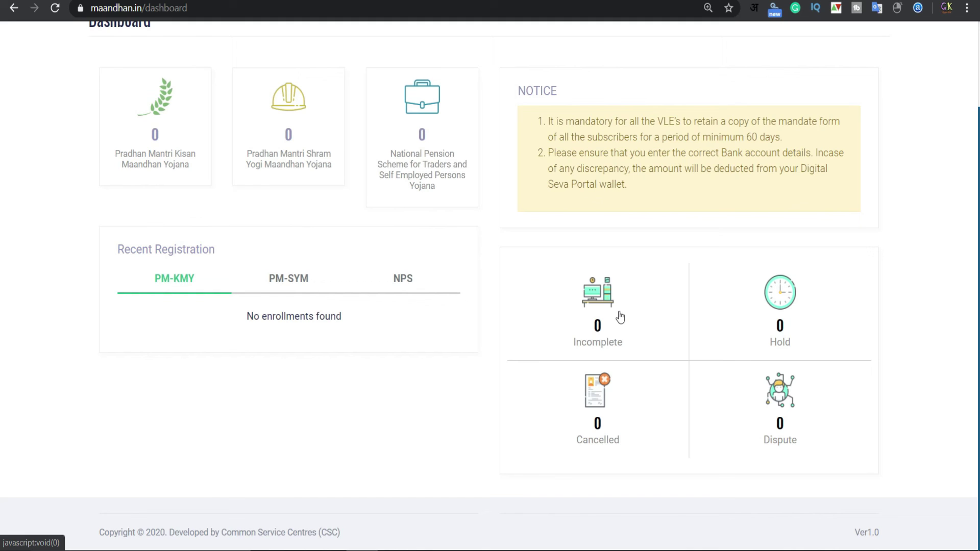
scroll(620, 316, up, 2)
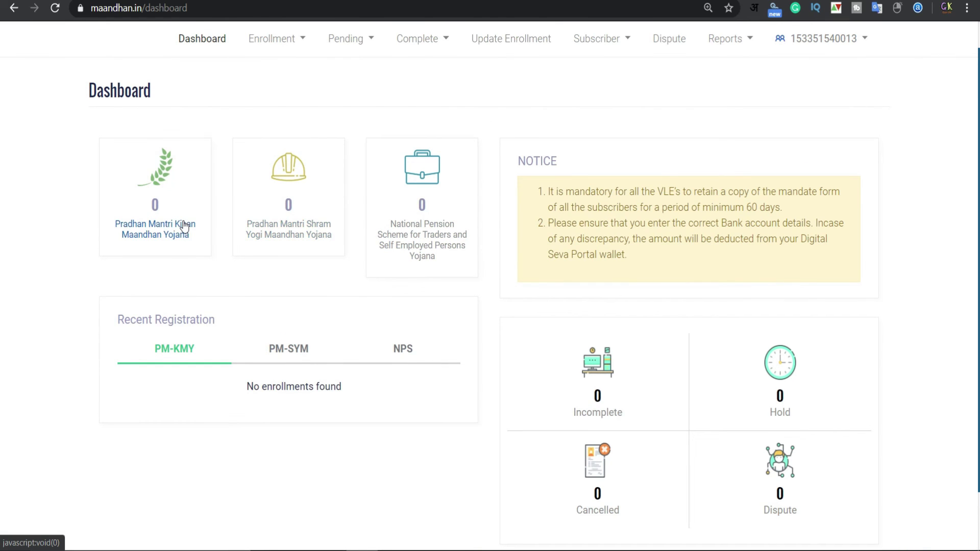